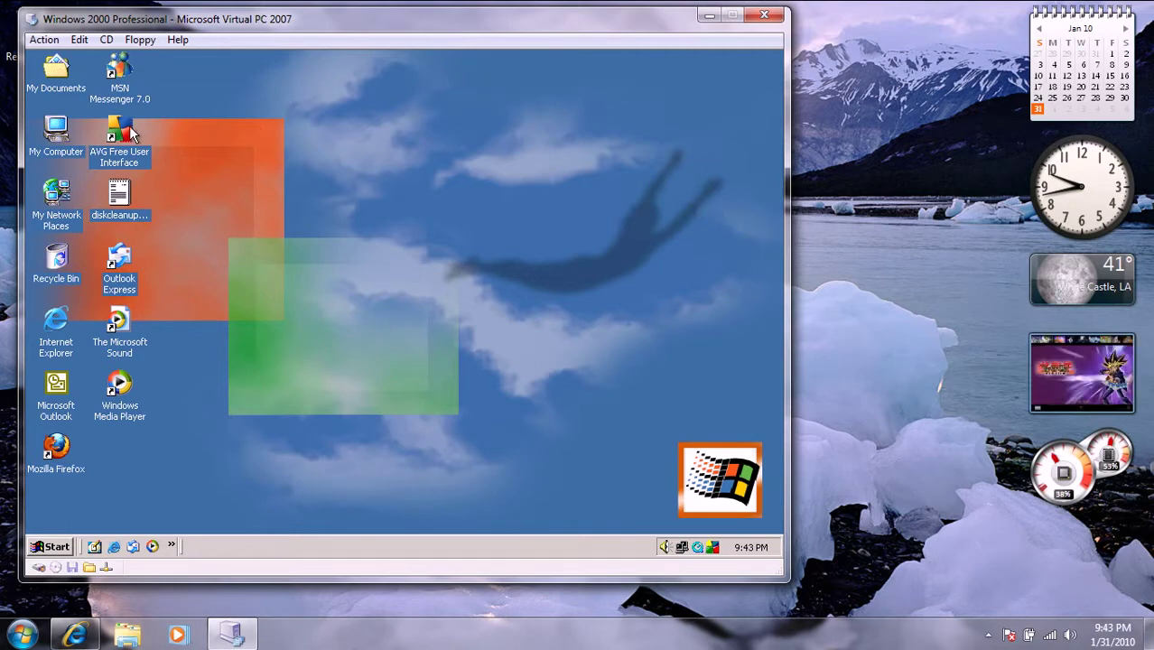
Step: Open My Computer to show the floppy, local disk C:, CD drive D: and Control Panel
{"action": "double_click", "coordinate": [59, 136]}
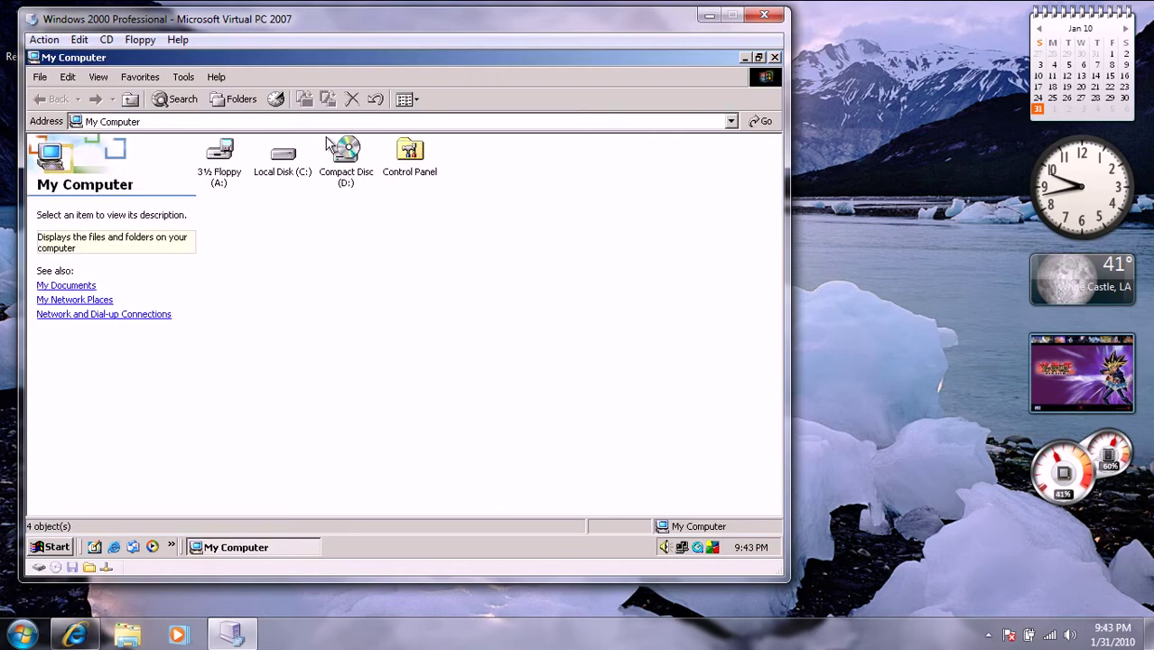
Step: Open Display Properties from Control Panel, close Control Panel and move the dialog toward centre
{"action": "left_click", "coordinate": [412, 162]}
{"action": "double_click", "coordinate": [412, 163]}
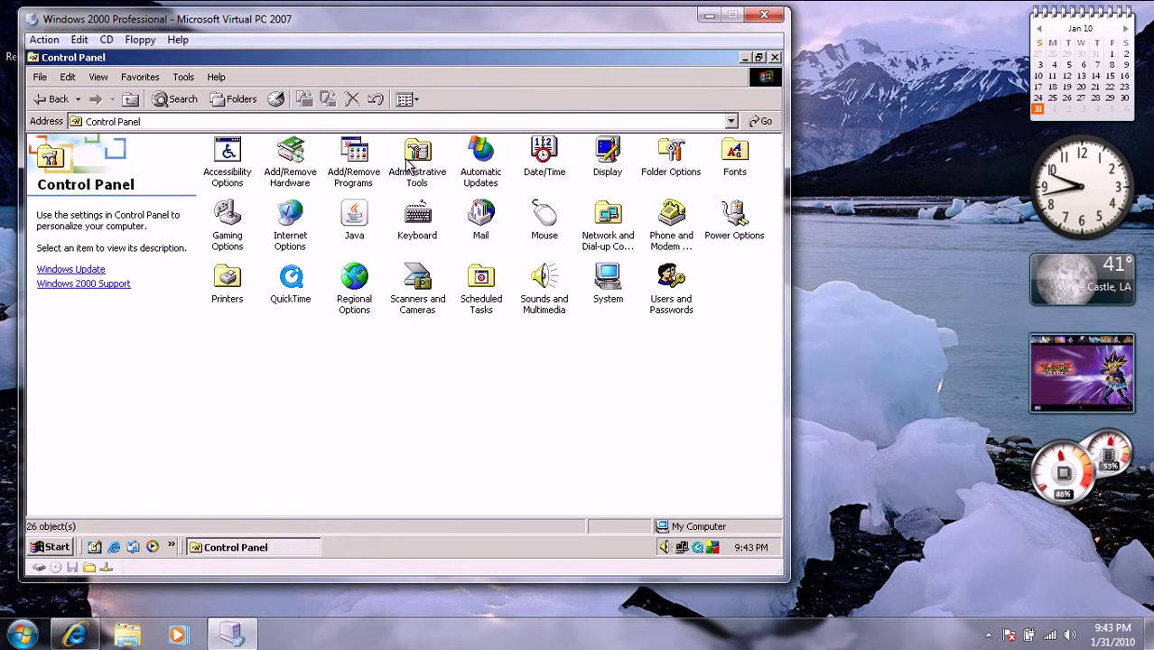
{"action": "left_click", "coordinate": [607, 166]}
{"action": "double_click", "coordinate": [607, 165]}
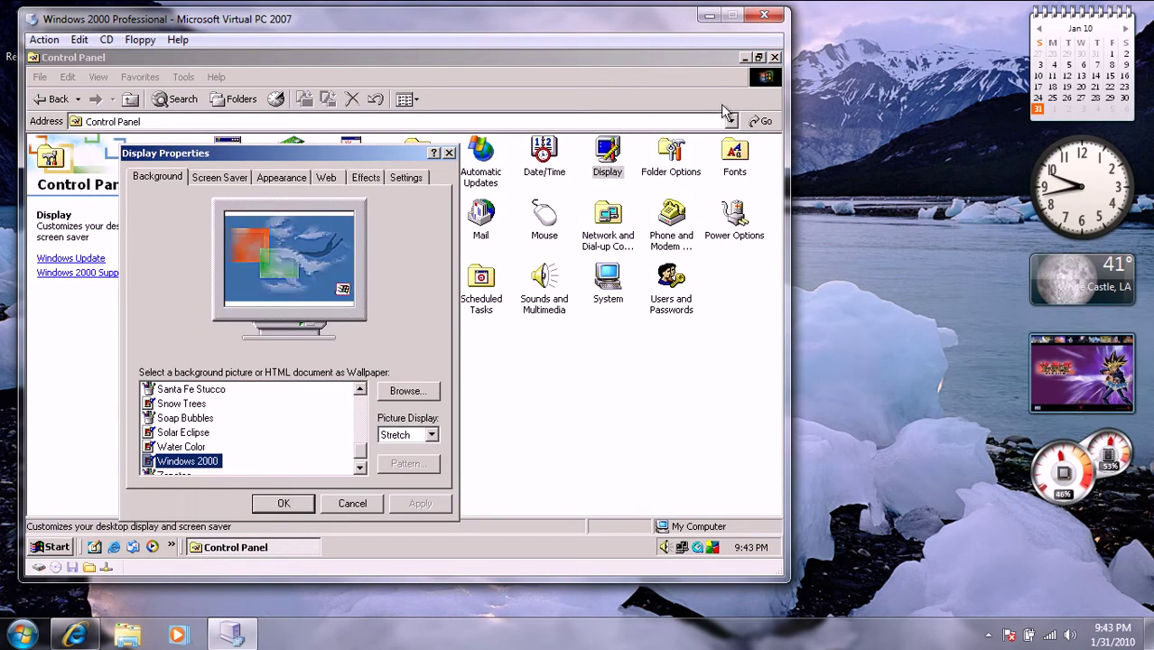
{"action": "left_click", "coordinate": [775, 57]}
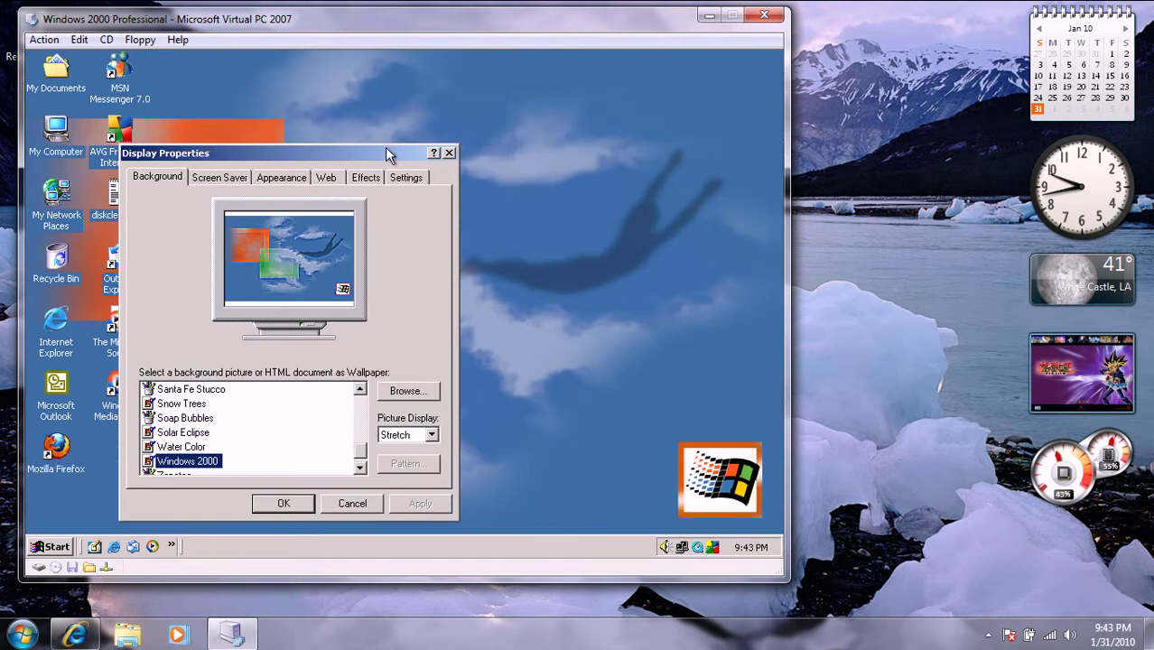
{"action": "left_click_drag", "start_coordinate": [386, 150], "coordinate": [558, 94]}
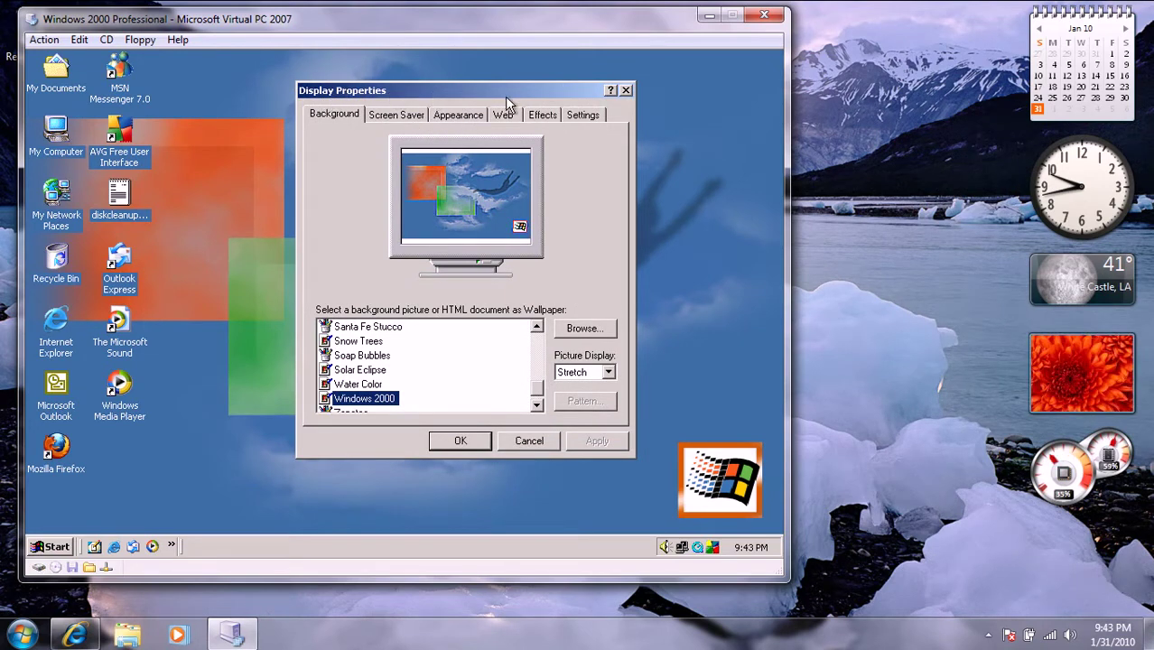
Step: On the Effects tab, uncheck transitions, font smoothing, full-colour icons, drag contents and keyboard indicators, then apply
{"action": "left_click", "coordinate": [541, 115]}
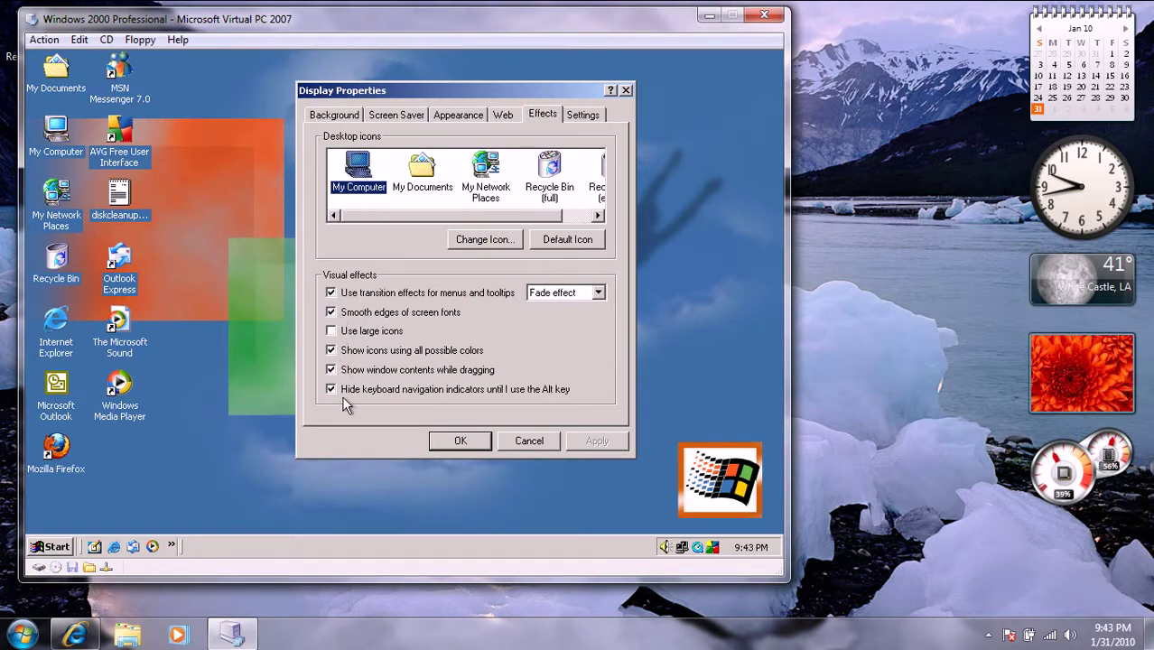
{"action": "left_click", "coordinate": [331, 295]}
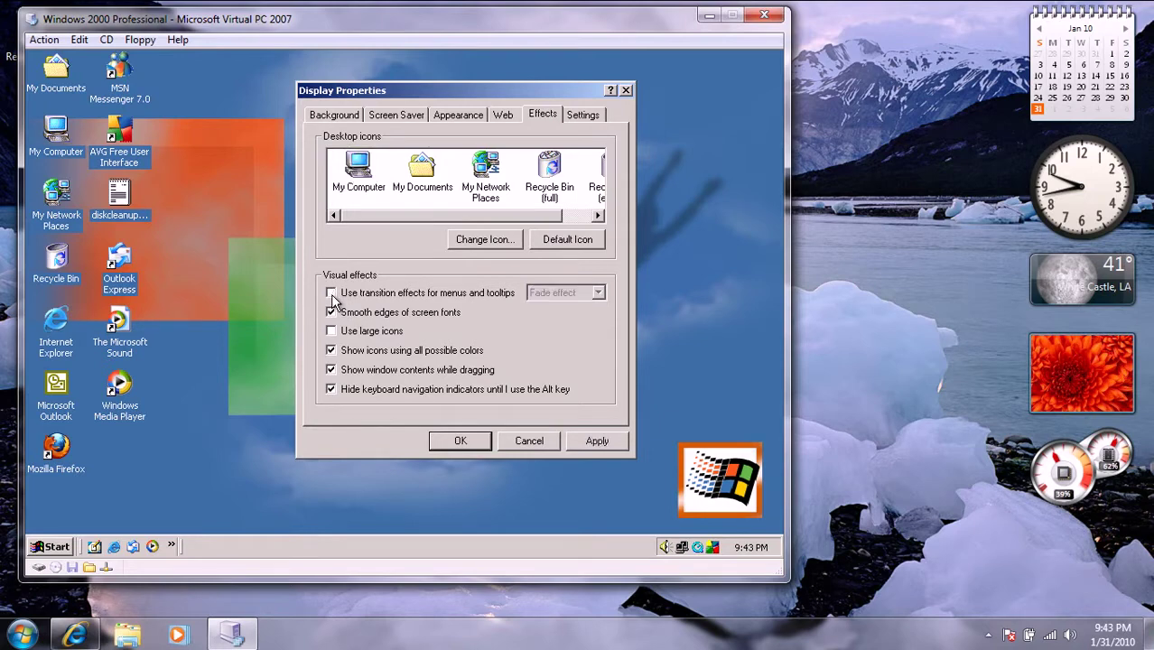
{"action": "left_click", "coordinate": [331, 313]}
{"action": "left_click", "coordinate": [330, 350]}
{"action": "left_click", "coordinate": [330, 369]}
{"action": "left_click", "coordinate": [331, 389]}
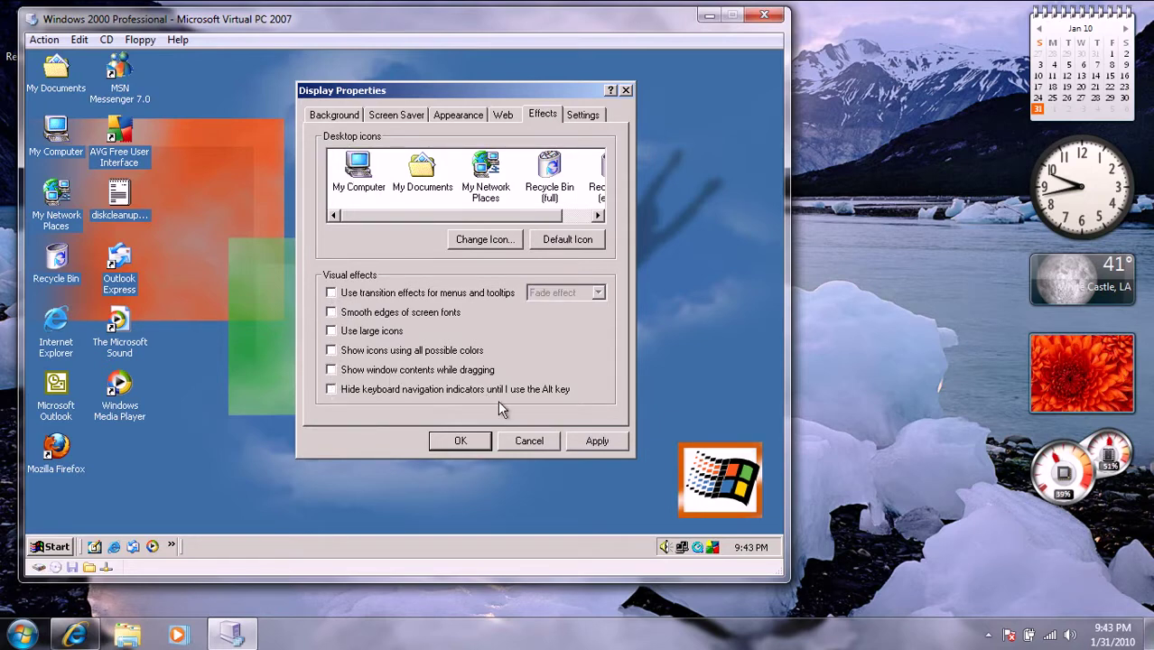
{"action": "left_click", "coordinate": [598, 442]}
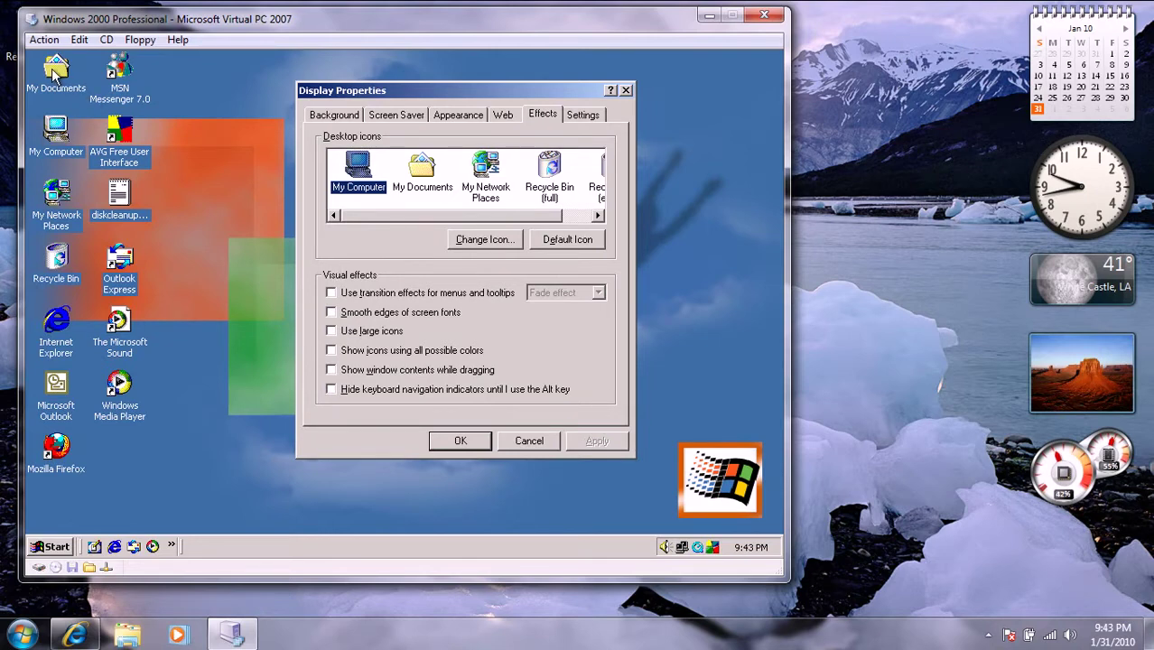
Step: Open My Computer, then Control Panel via Start > Settings, then Explorer via Run
{"action": "double_click", "coordinate": [58, 128]}
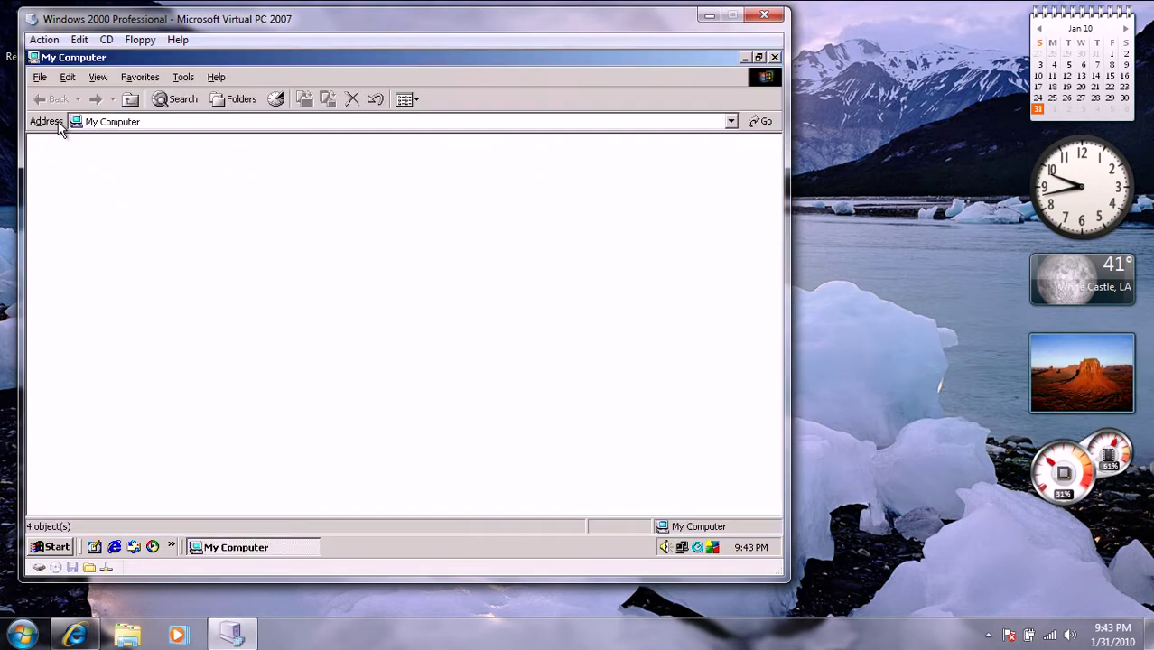
{"action": "left_click", "coordinate": [56, 548]}
{"action": "mouse_move", "coordinate": [134, 405]}
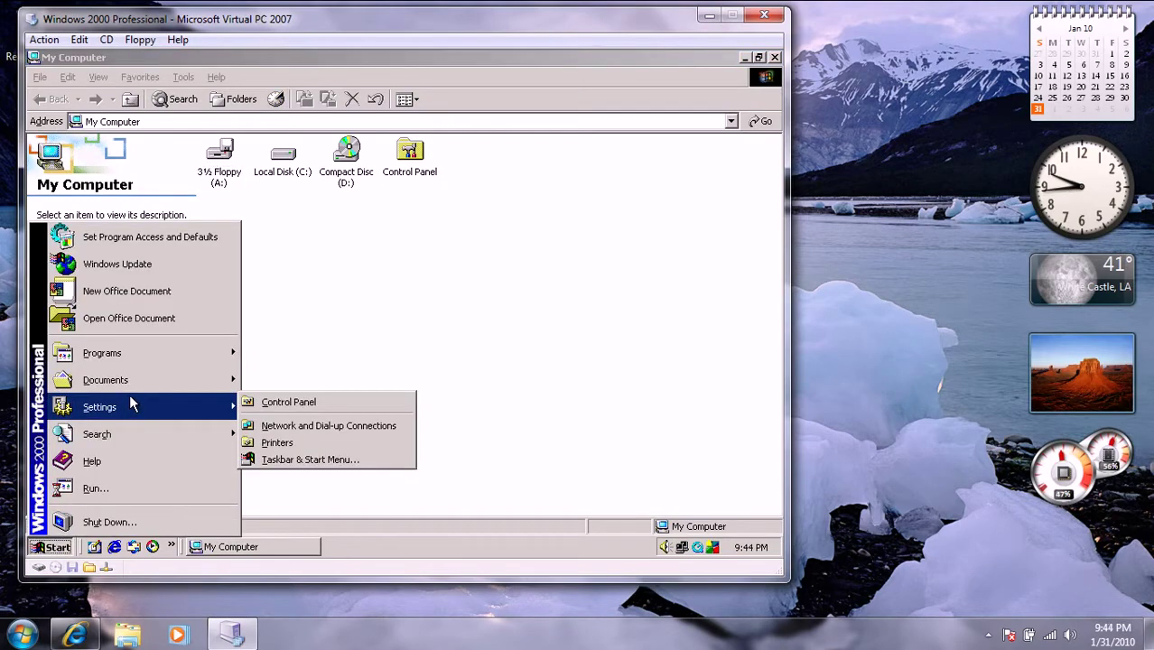
{"action": "left_click", "coordinate": [259, 403]}
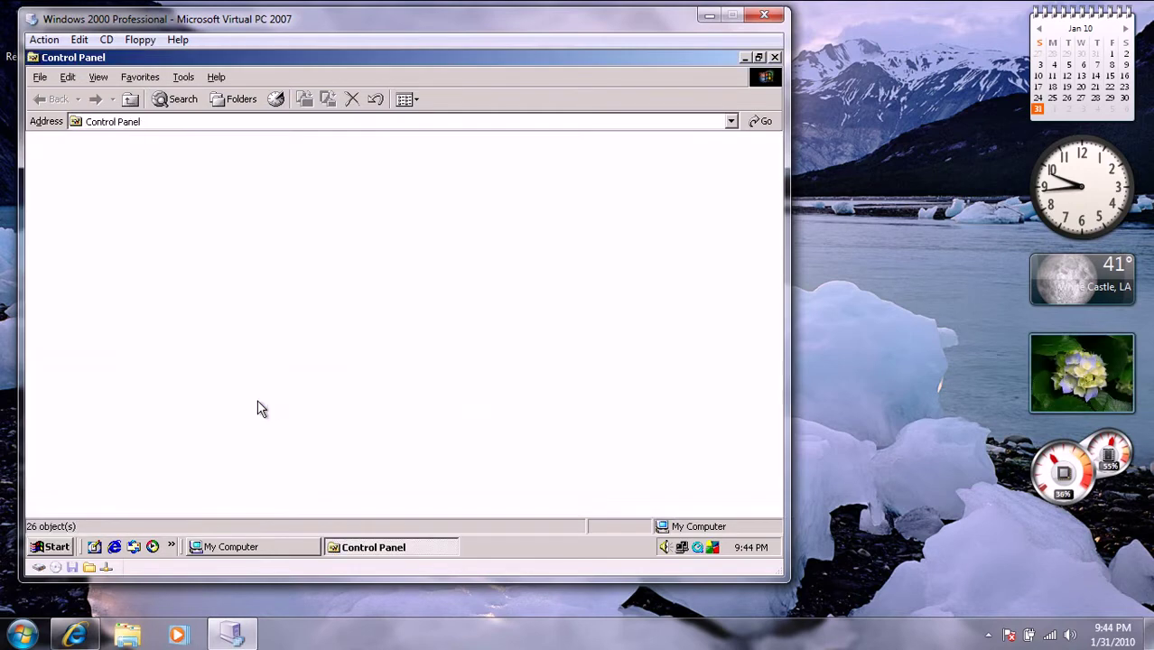
{"action": "left_click", "coordinate": [52, 547]}
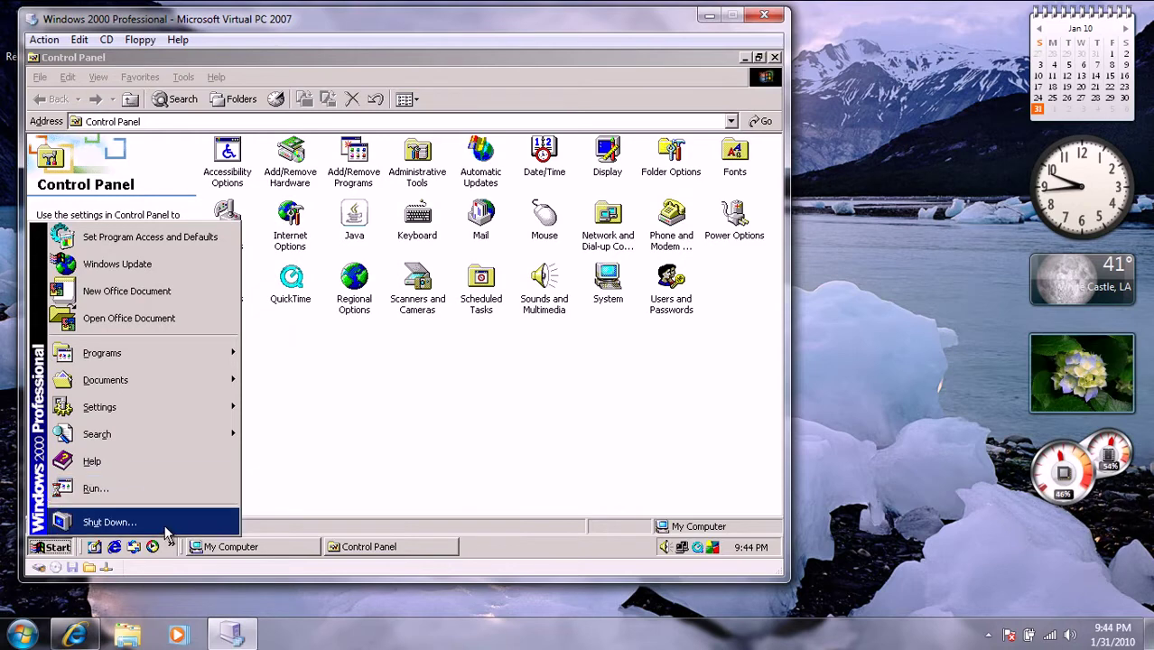
{"action": "left_click", "coordinate": [164, 495]}
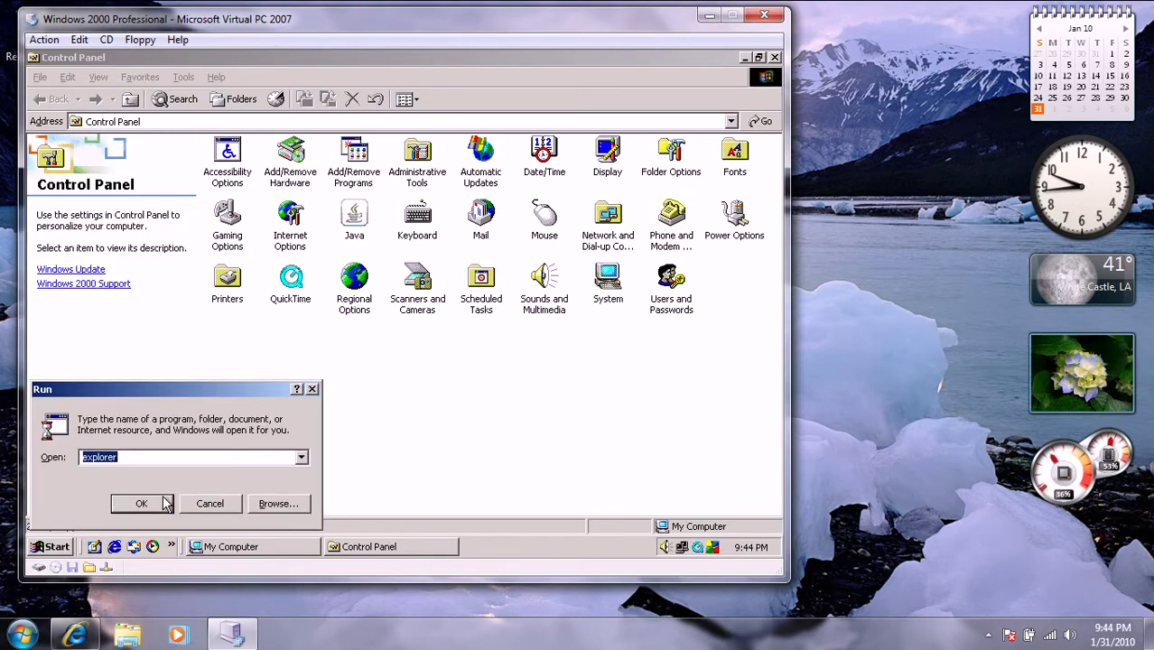
{"action": "left_click", "coordinate": [165, 503]}
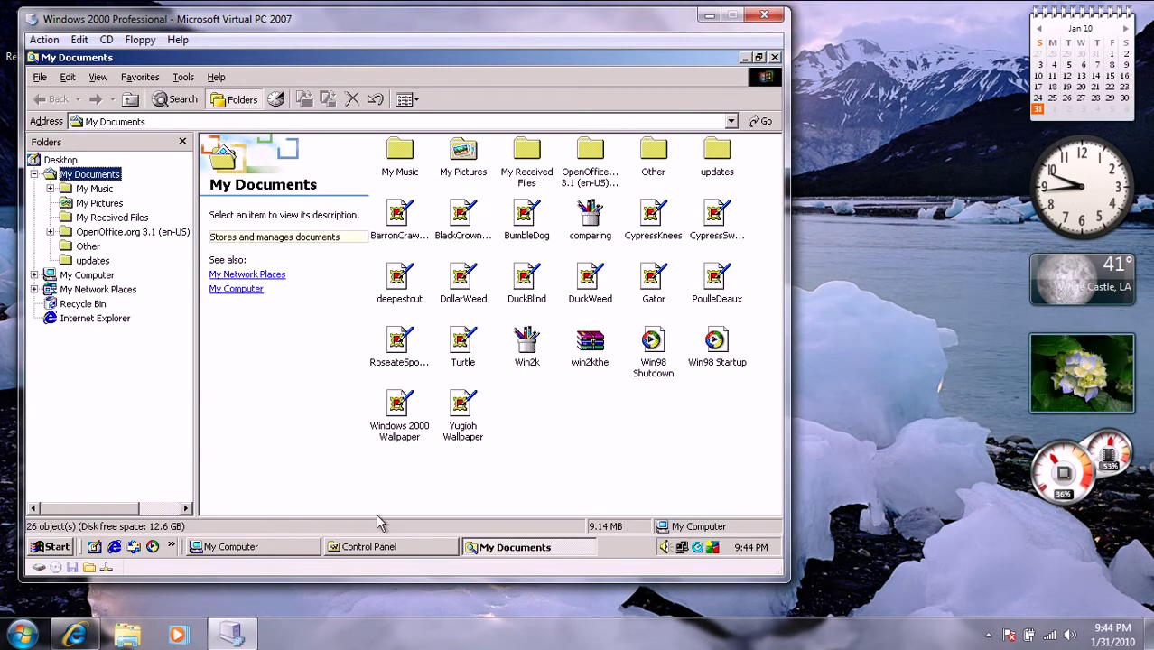
Step: Switch between Control Panel, My Computer and My Documents on the taskbar, ending on My Documents
{"action": "left_click", "coordinate": [443, 549]}
{"action": "left_click", "coordinate": [295, 549]}
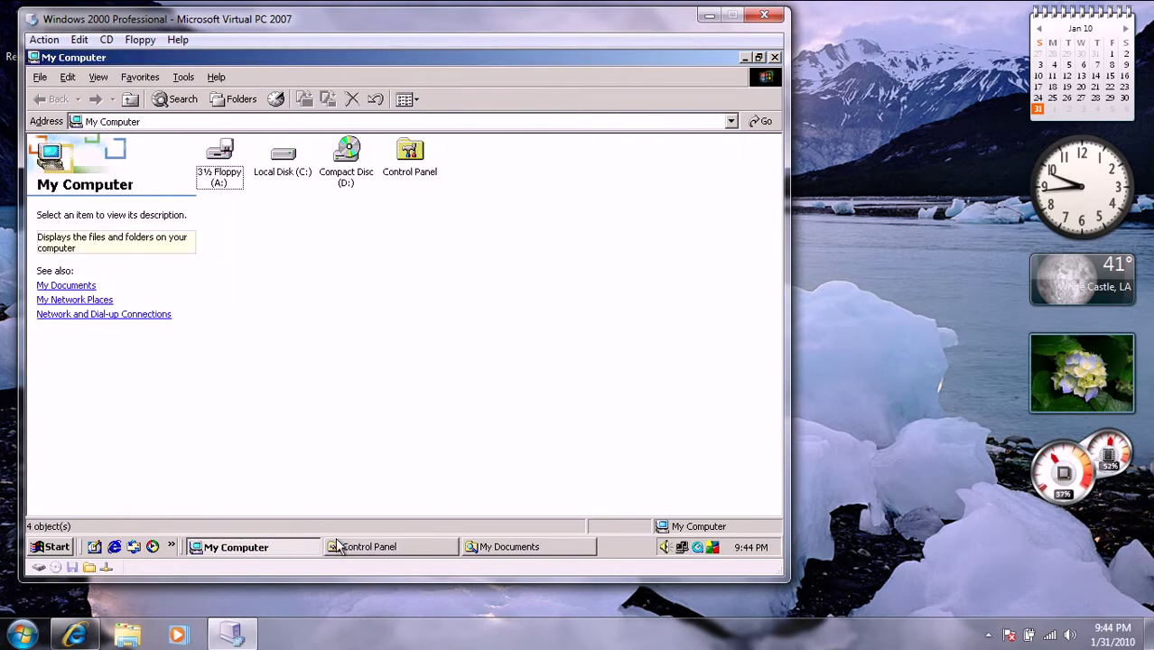
{"action": "left_click", "coordinate": [442, 549]}
{"action": "left_click", "coordinate": [475, 549]}
{"action": "left_click", "coordinate": [419, 548]}
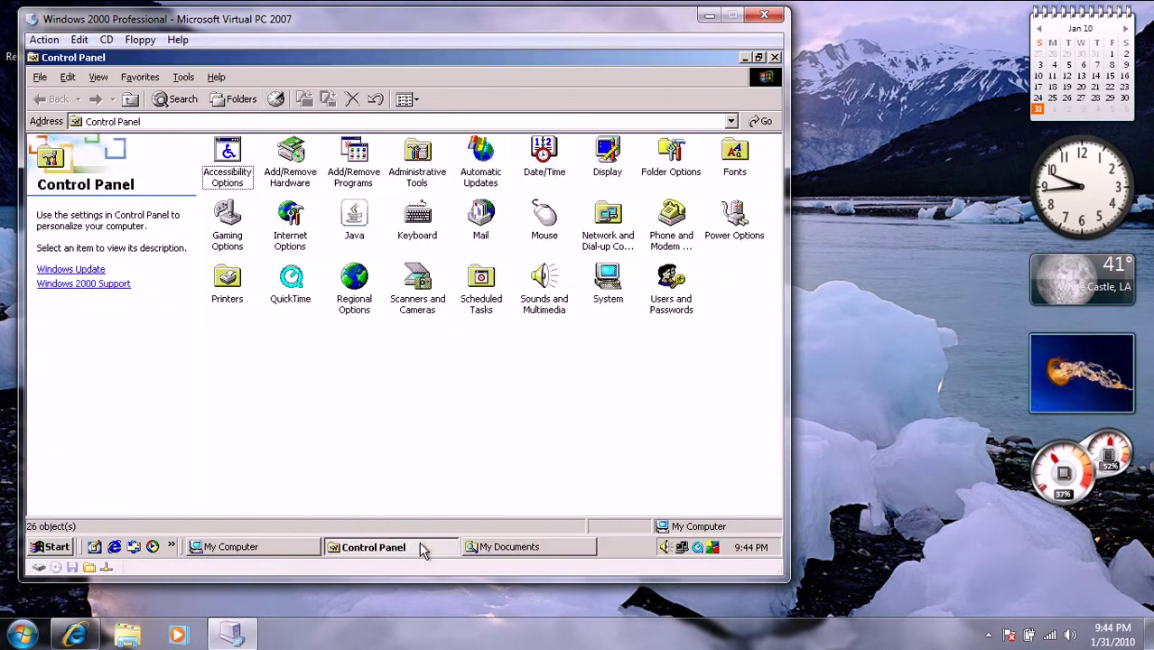
{"action": "left_click", "coordinate": [272, 552]}
{"action": "left_click", "coordinate": [408, 547]}
{"action": "left_click", "coordinate": [498, 547]}
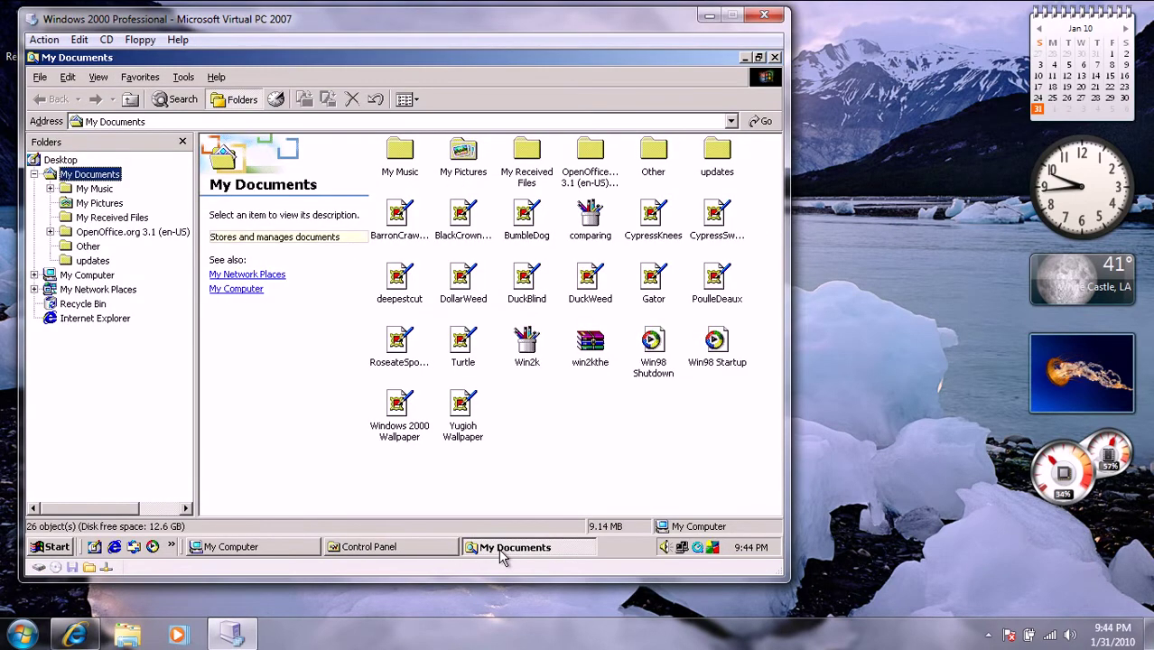
Step: Look through the Help, View and Favorites menus of the My Documents window
{"action": "left_click", "coordinate": [215, 82]}
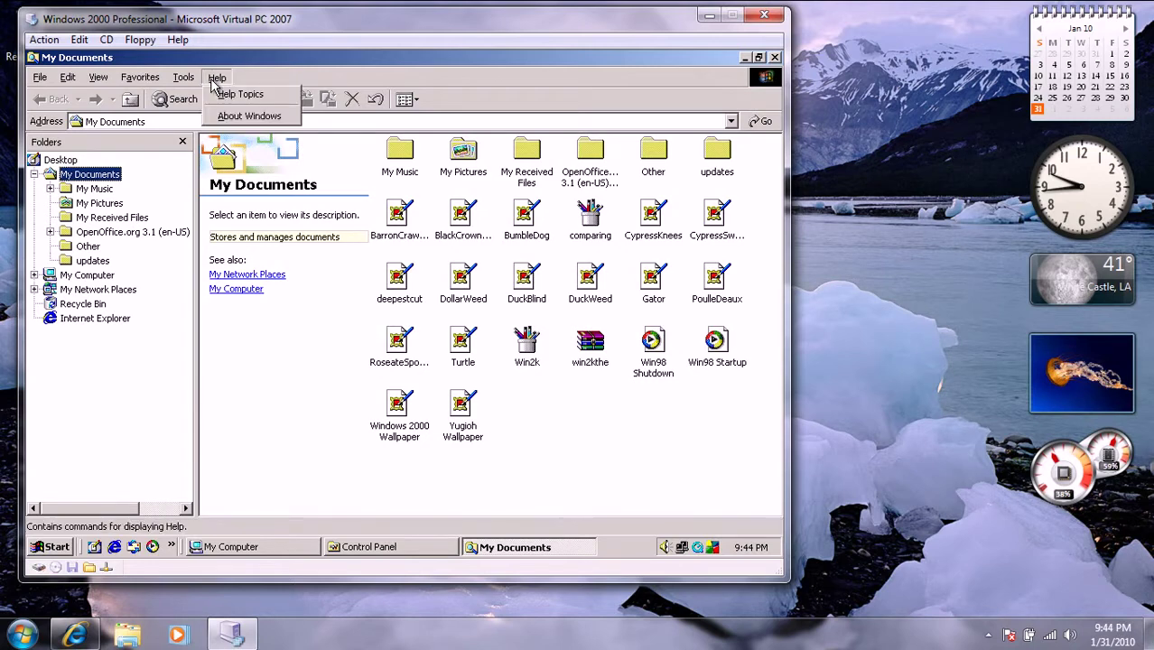
{"action": "mouse_move", "coordinate": [110, 84]}
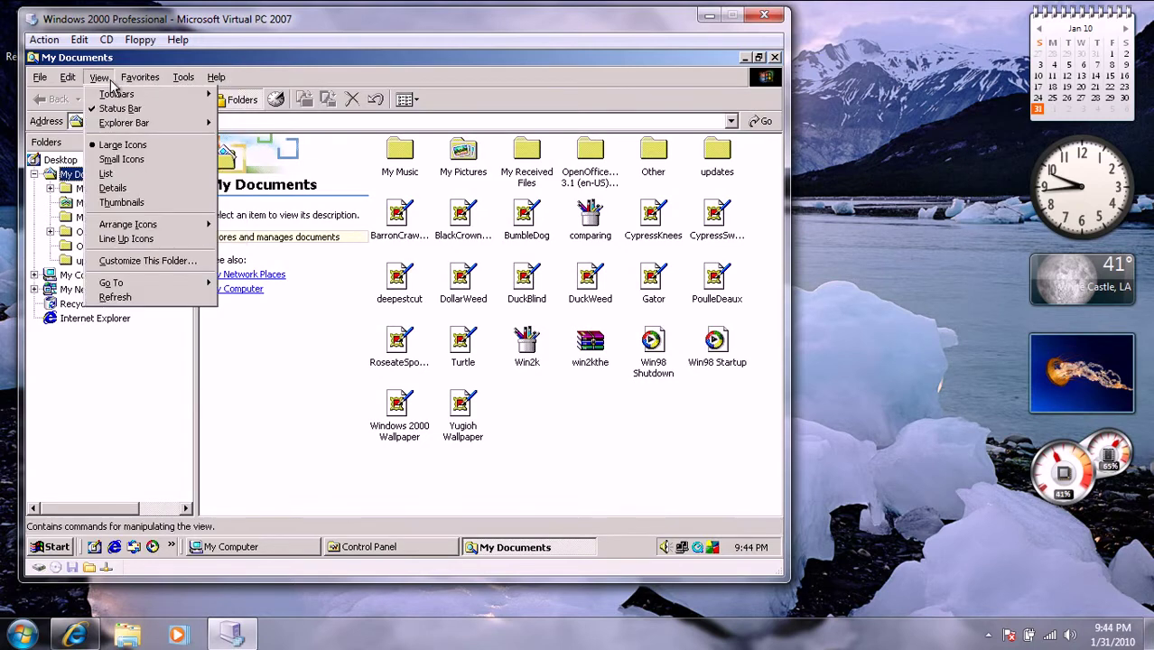
{"action": "mouse_move", "coordinate": [144, 82]}
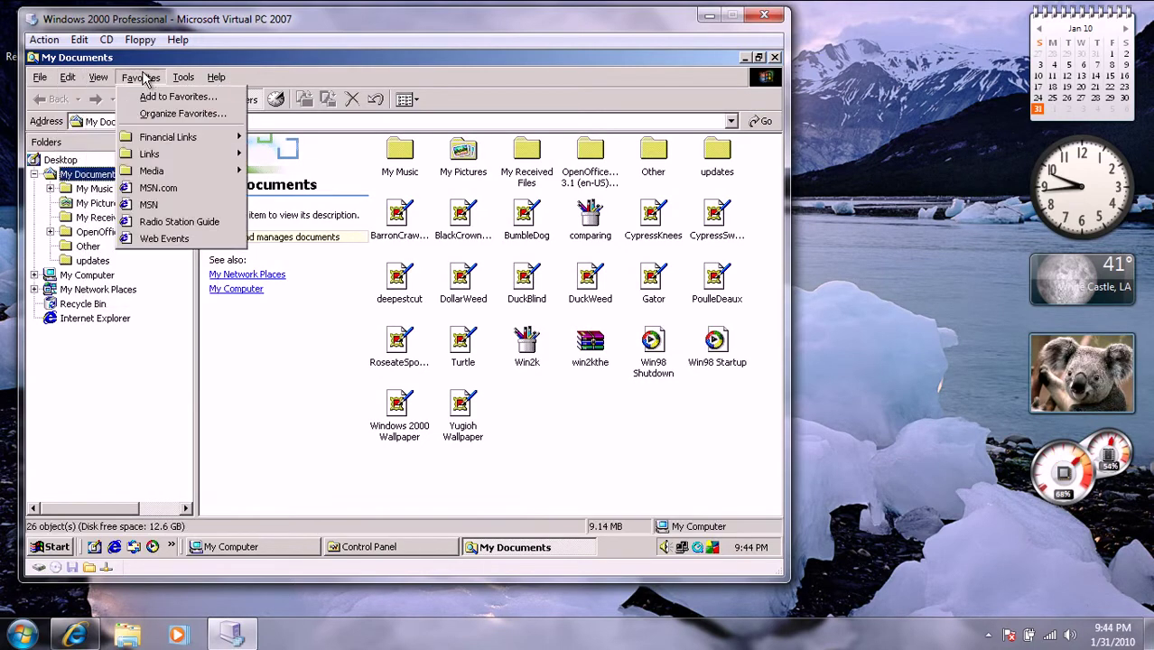
Step: Close My Documents with File > Close, then close Control Panel and My Computer
{"action": "mouse_move", "coordinate": [41, 79]}
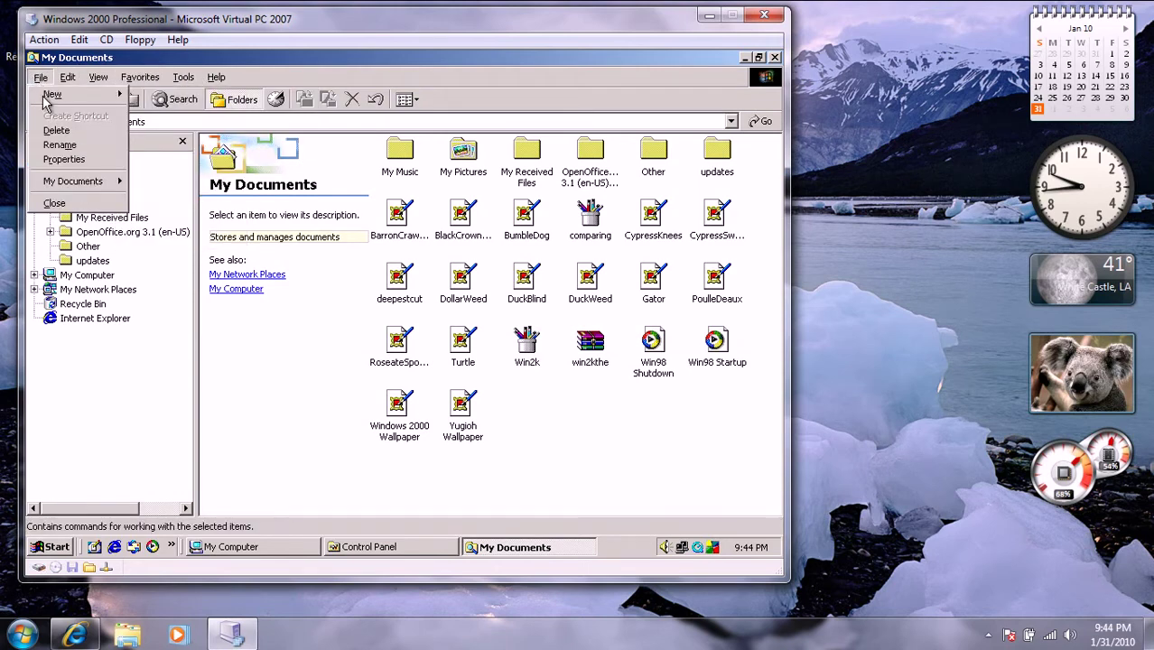
{"action": "left_click", "coordinate": [91, 208]}
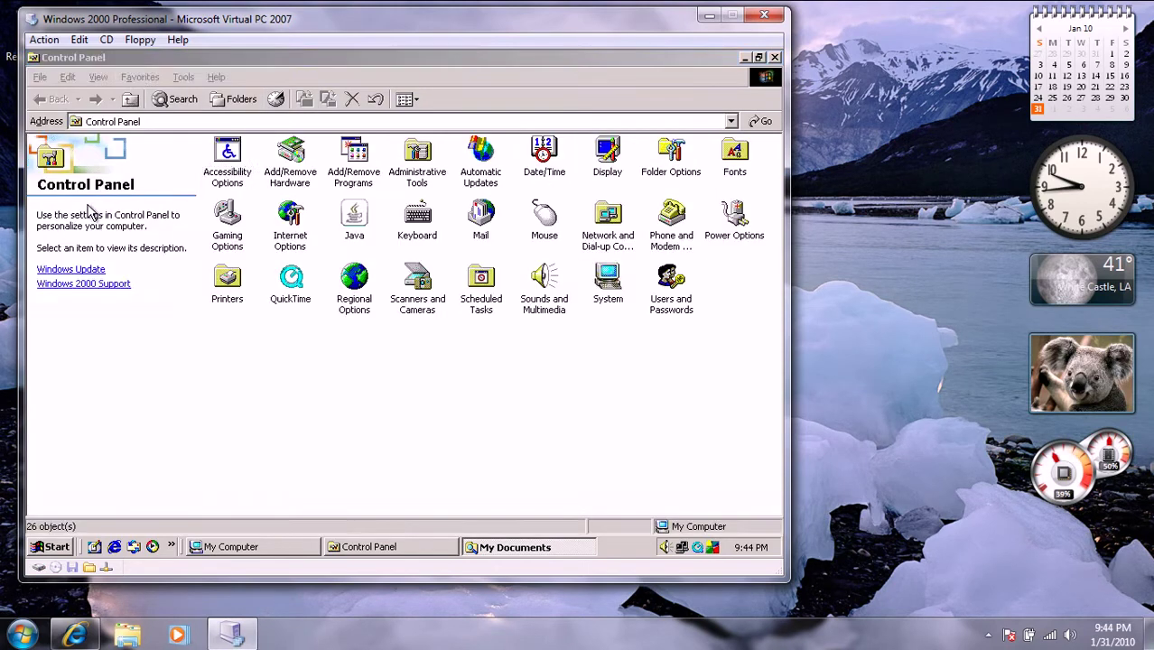
{"action": "left_click", "coordinate": [775, 58]}
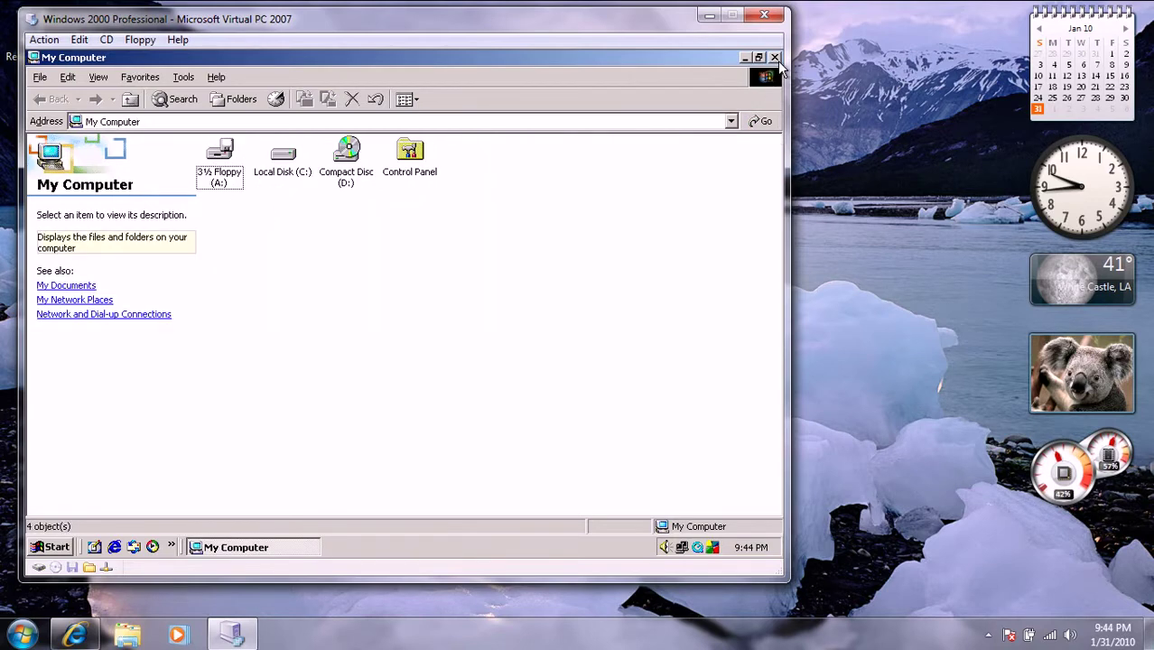
{"action": "left_click", "coordinate": [775, 58]}
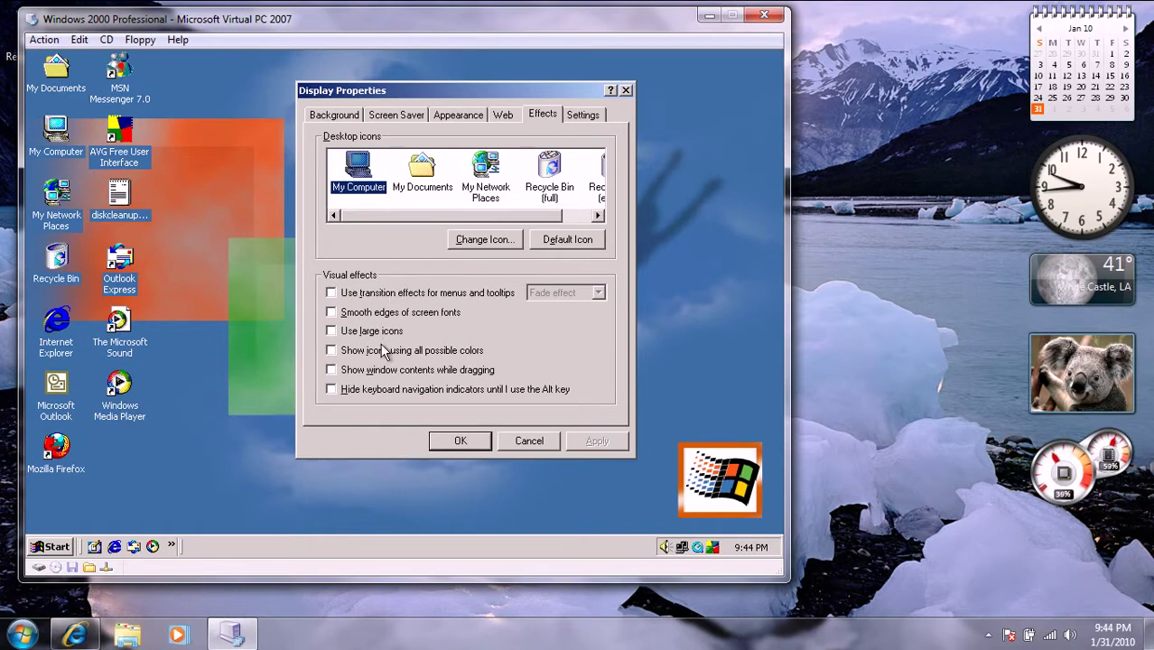
Step: Re-enable 'Show icons using all possible colors' and 'Smooth edges of screen fonts', applying each
{"action": "left_click", "coordinate": [333, 352]}
{"action": "left_click", "coordinate": [597, 440]}
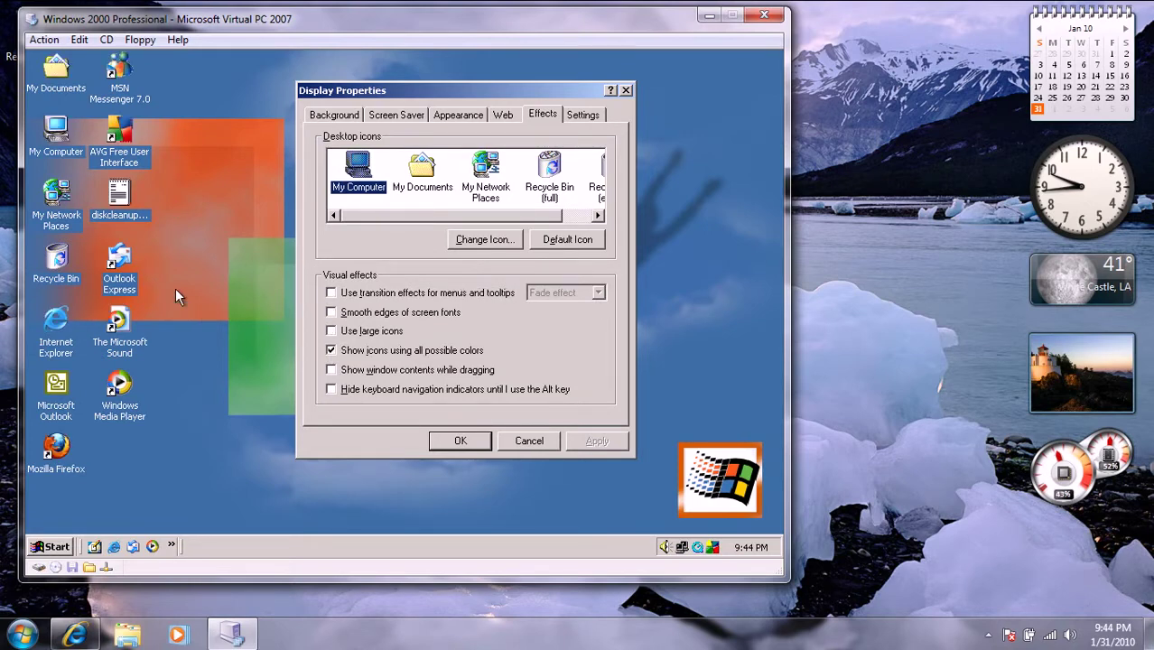
{"action": "left_click", "coordinate": [52, 548]}
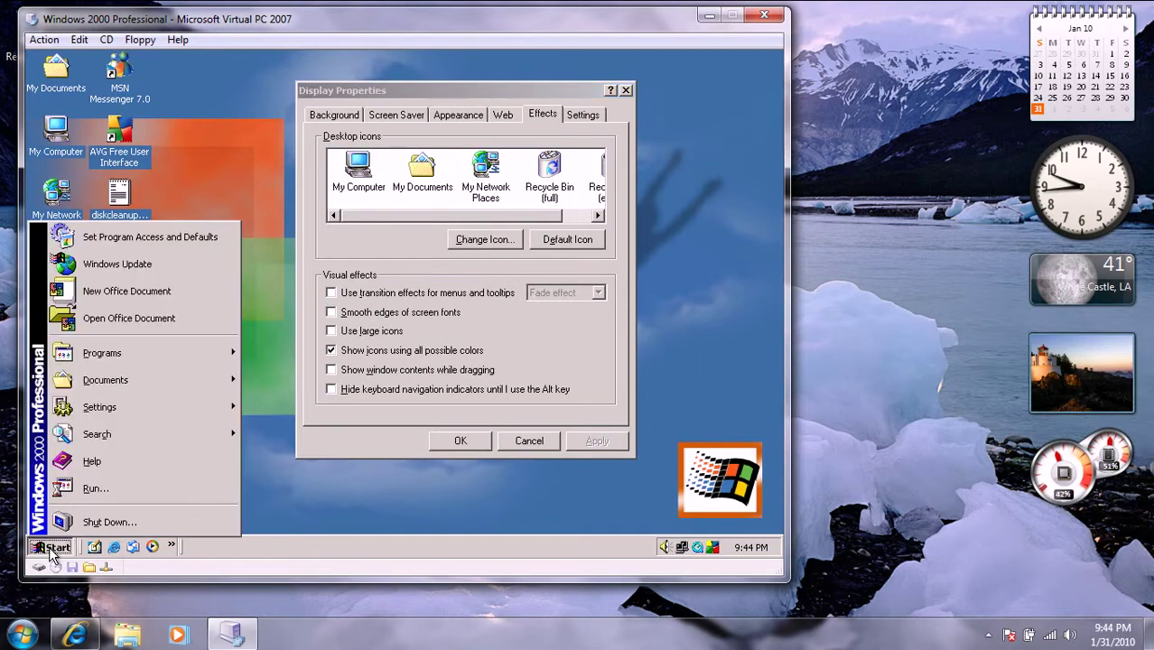
{"action": "mouse_move", "coordinate": [112, 360]}
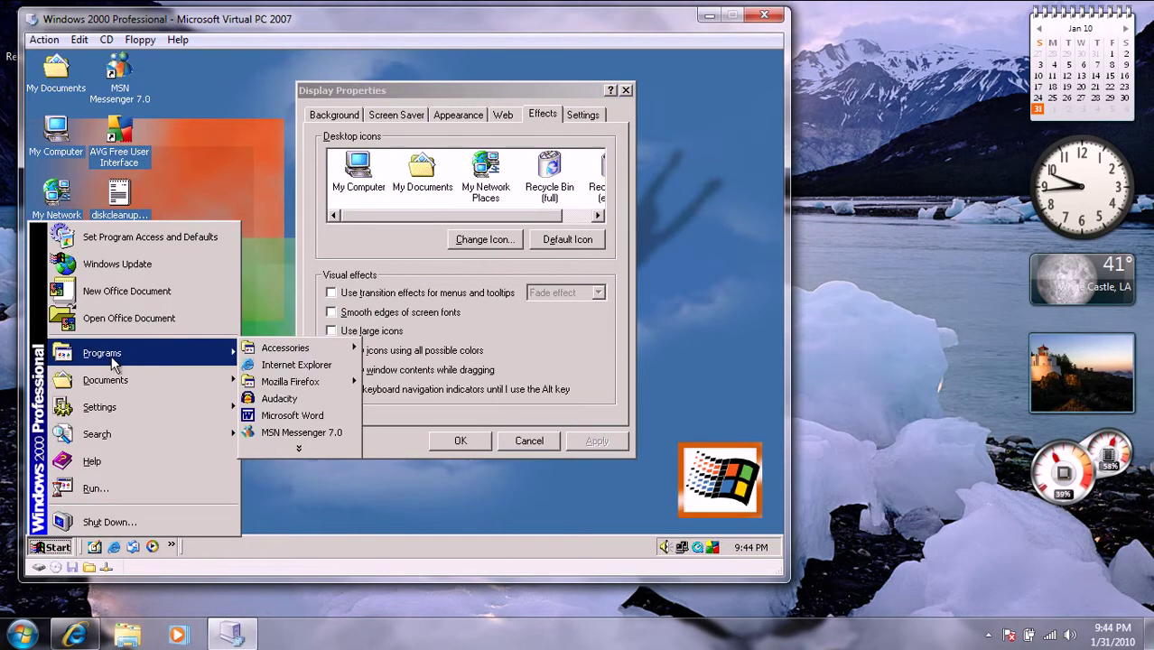
{"action": "left_click", "coordinate": [346, 321]}
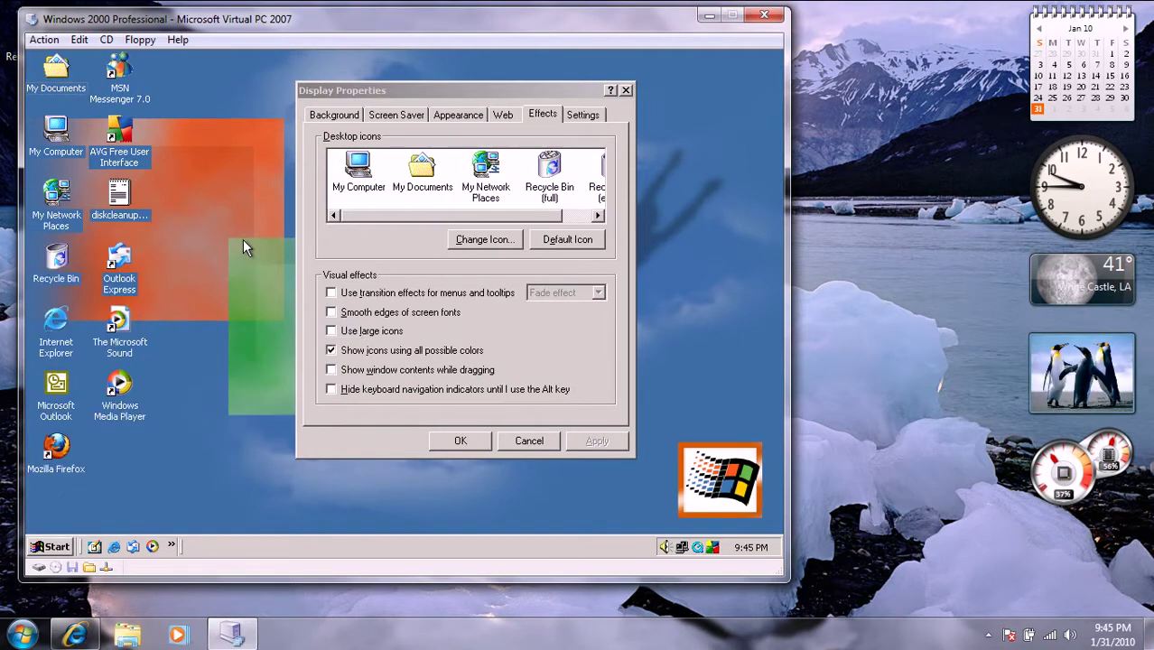
{"action": "left_click", "coordinate": [333, 313]}
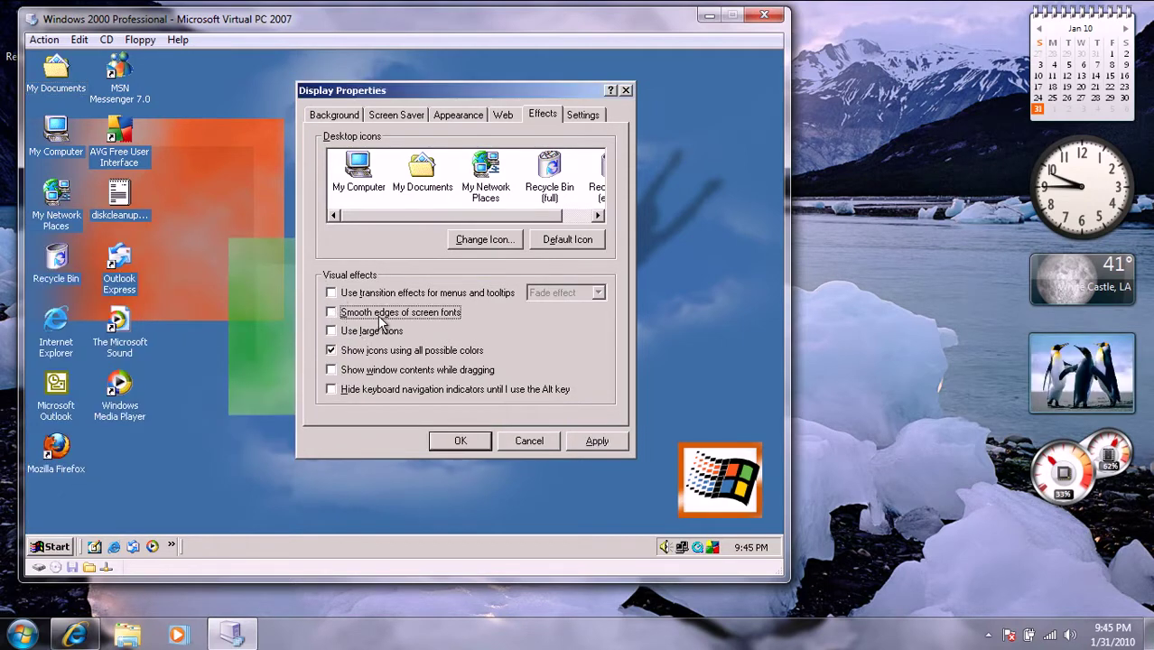
{"action": "left_click", "coordinate": [597, 443]}
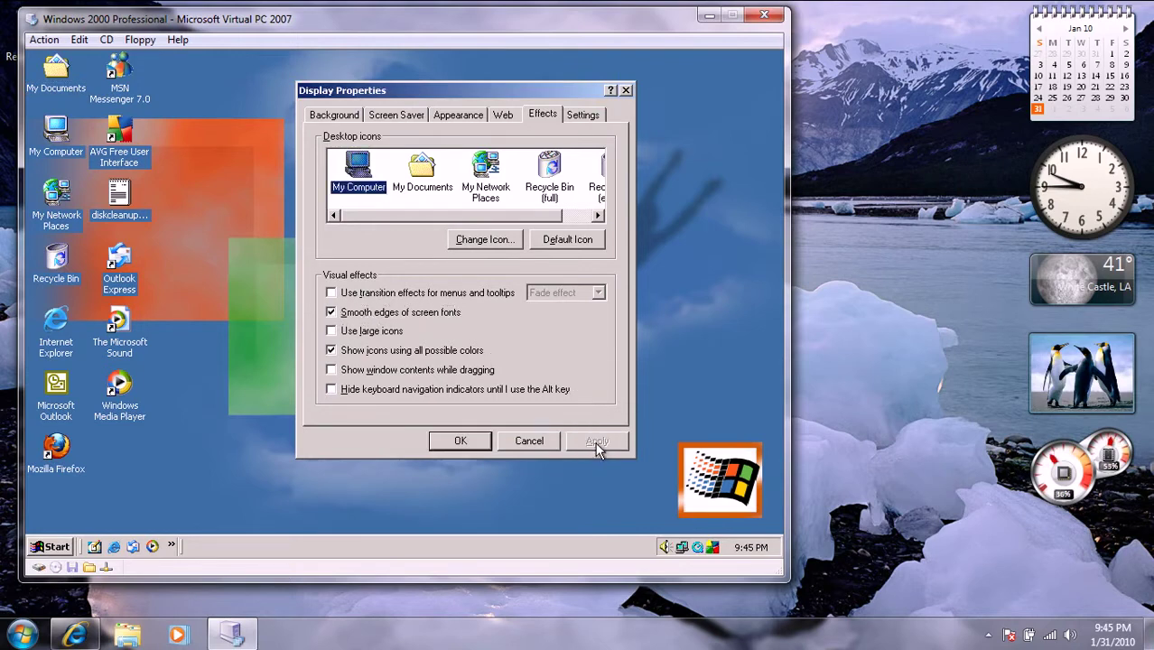
Step: Check the Start menu, then turn on menu and tooltip transitions (Fade effect) and apply
{"action": "left_click", "coordinate": [56, 546]}
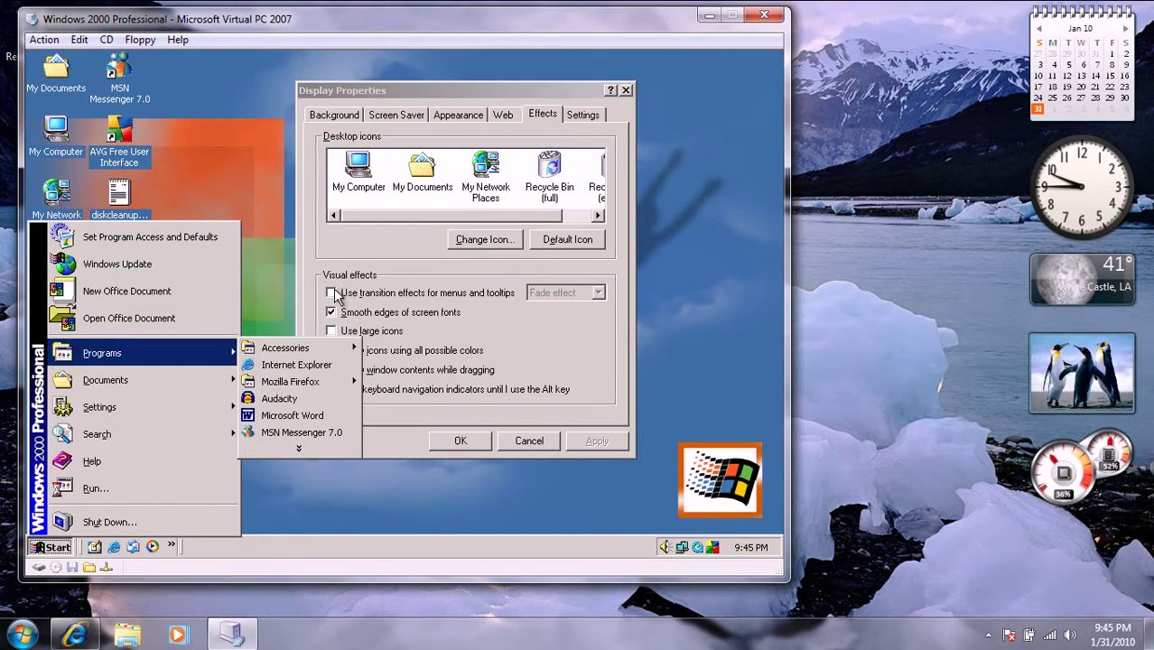
{"action": "left_click", "coordinate": [363, 260]}
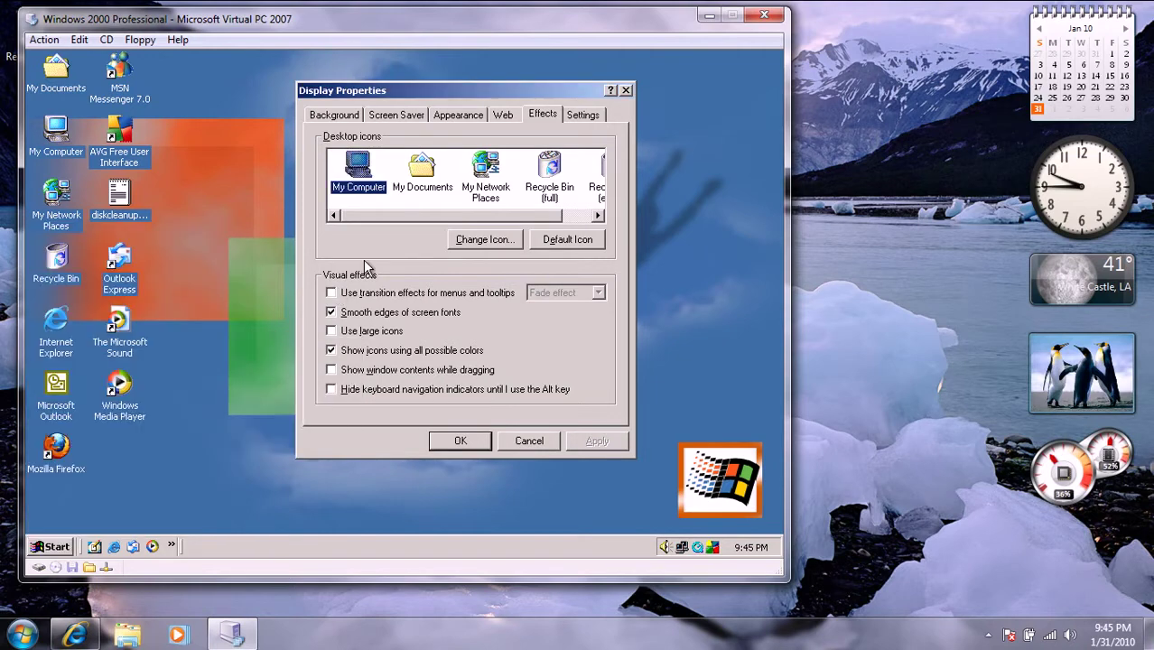
{"action": "left_click", "coordinate": [331, 294]}
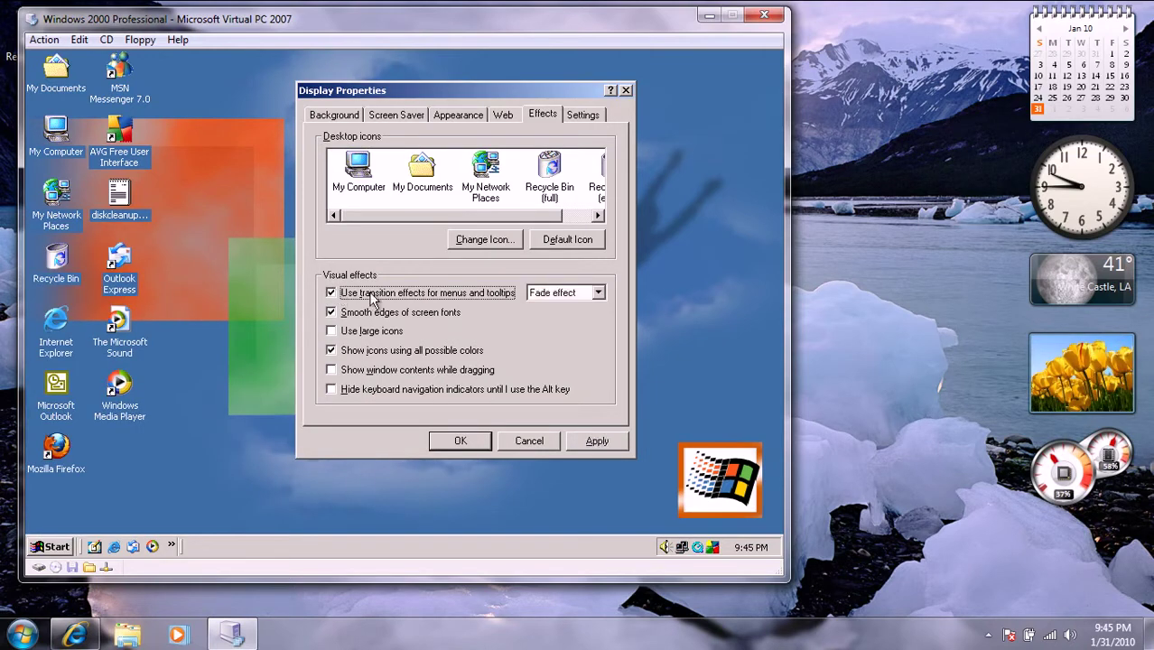
{"action": "left_click", "coordinate": [595, 446]}
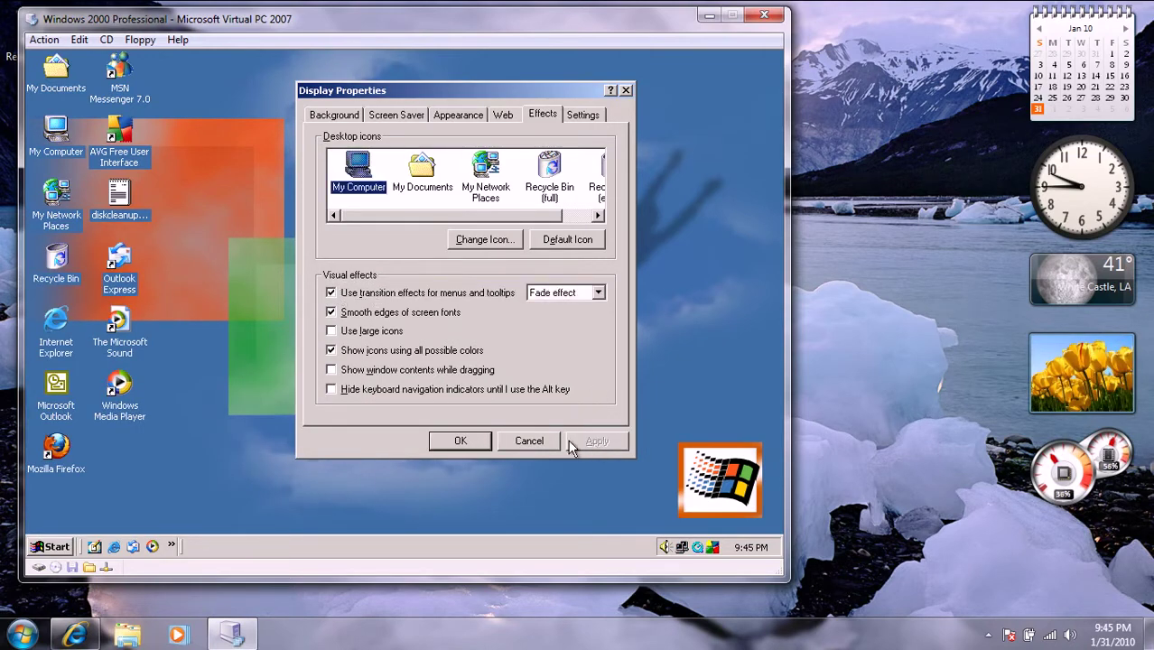
Step: Open the Start menu to see the fade effect, then bring Display Properties back
{"action": "left_click", "coordinate": [54, 547]}
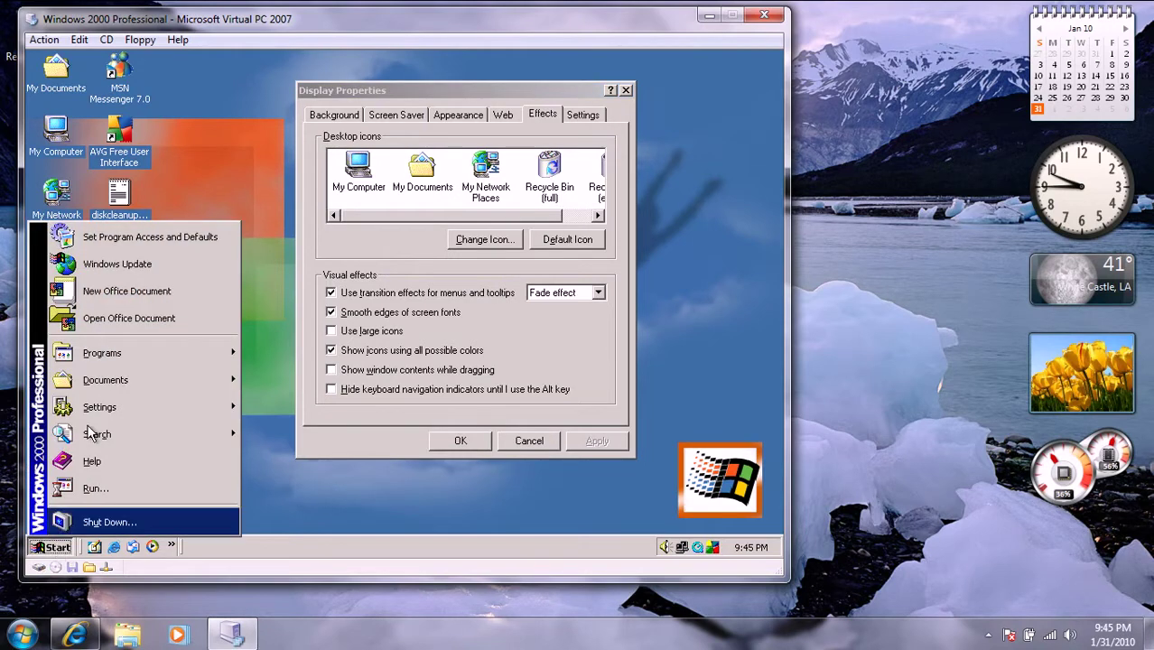
{"action": "mouse_move", "coordinate": [115, 365]}
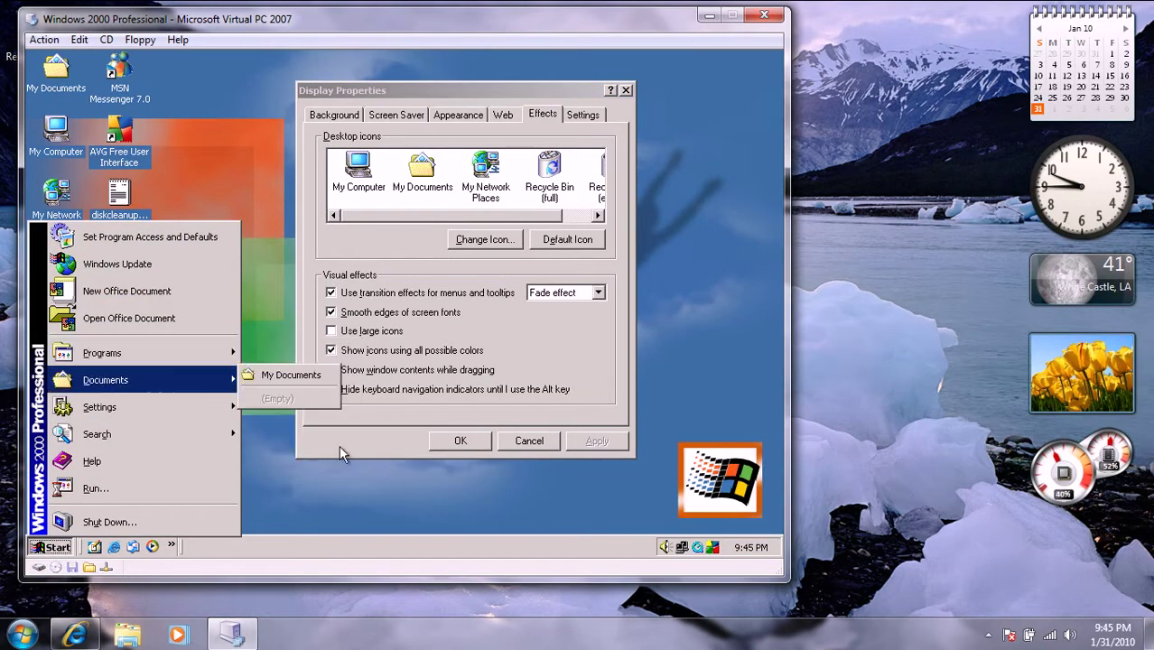
{"action": "left_click", "coordinate": [364, 483]}
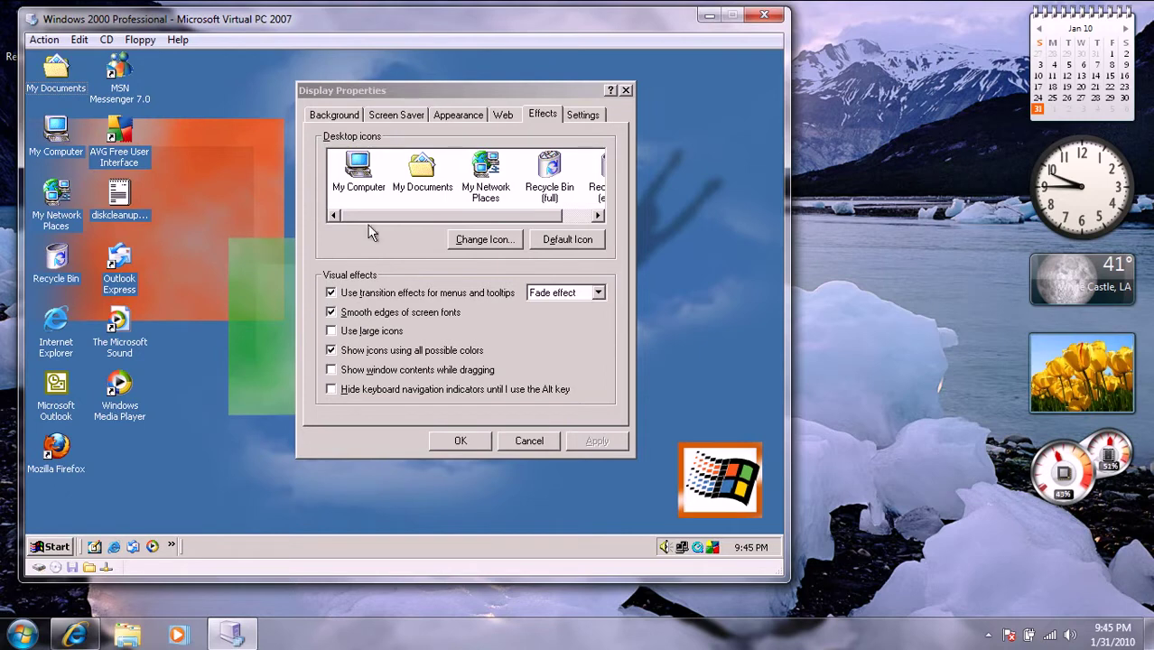
{"action": "left_click", "coordinate": [465, 91]}
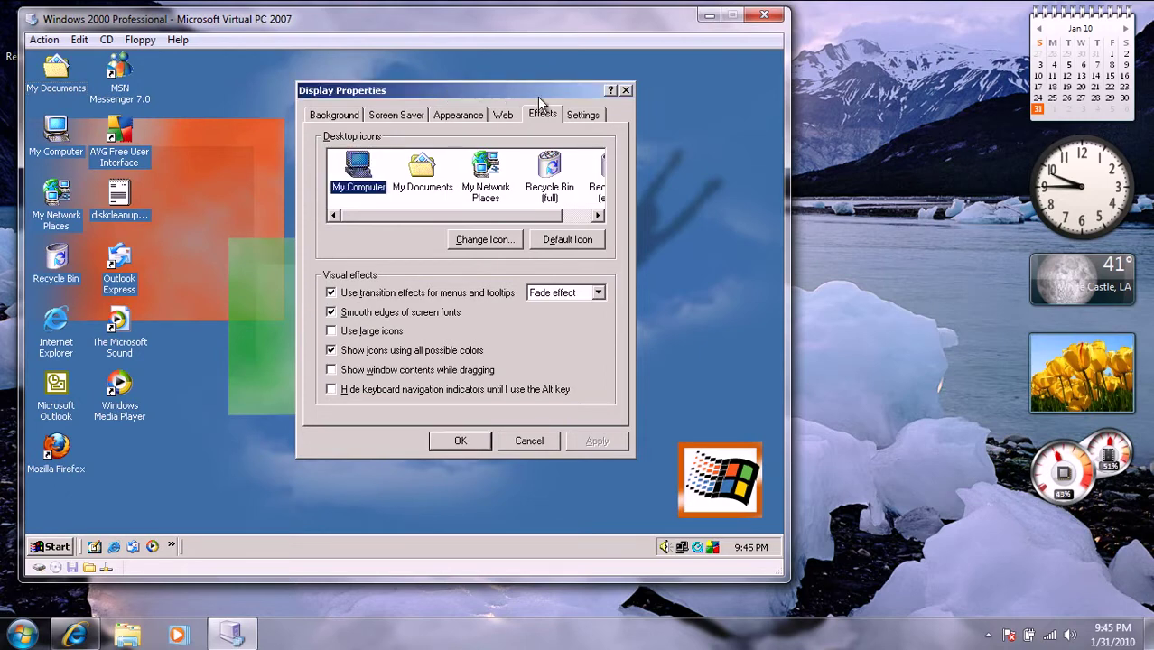
Step: Drag the dialog as an outline, then enable 'Show window contents while dragging' and apply
{"action": "left_click_drag", "start_coordinate": [539, 96], "coordinate": [607, 131]}
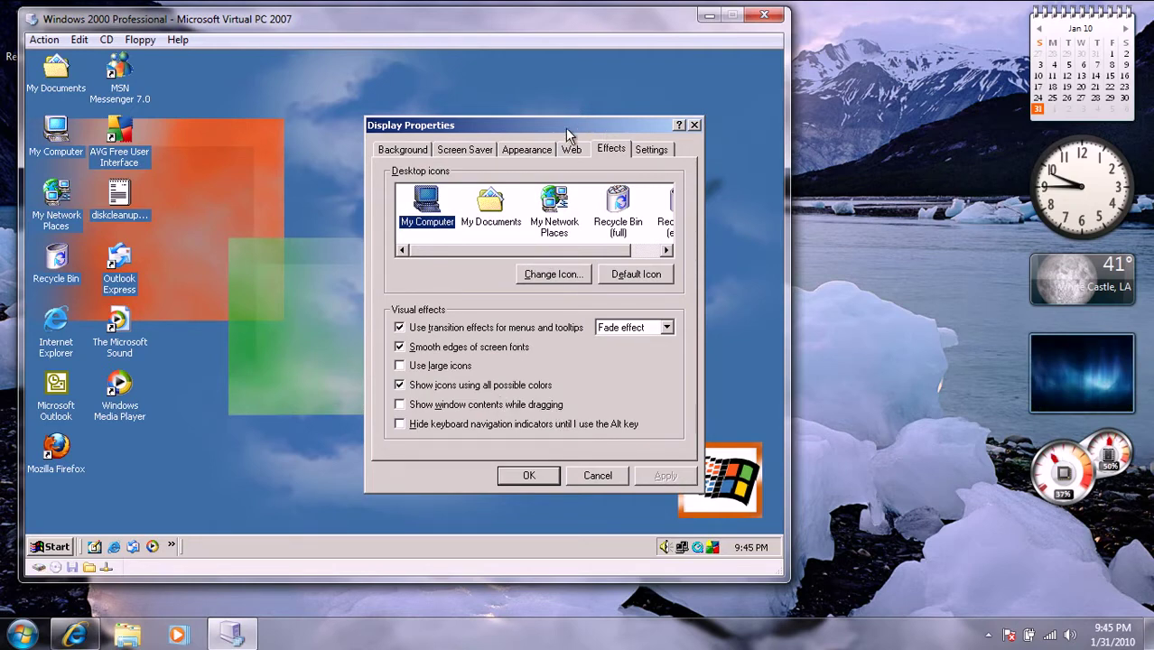
{"action": "mouse_move", "coordinate": [565, 127]}
{"action": "left_mouse_down"}
{"action": "mouse_move", "coordinate": [563, 115]}
{"action": "mouse_move", "coordinate": [528, 123]}
{"action": "mouse_move", "coordinate": [374, 246]}
{"action": "mouse_move", "coordinate": [597, 77]}
{"action": "mouse_move", "coordinate": [583, 119]}
{"action": "left_mouse_up"}
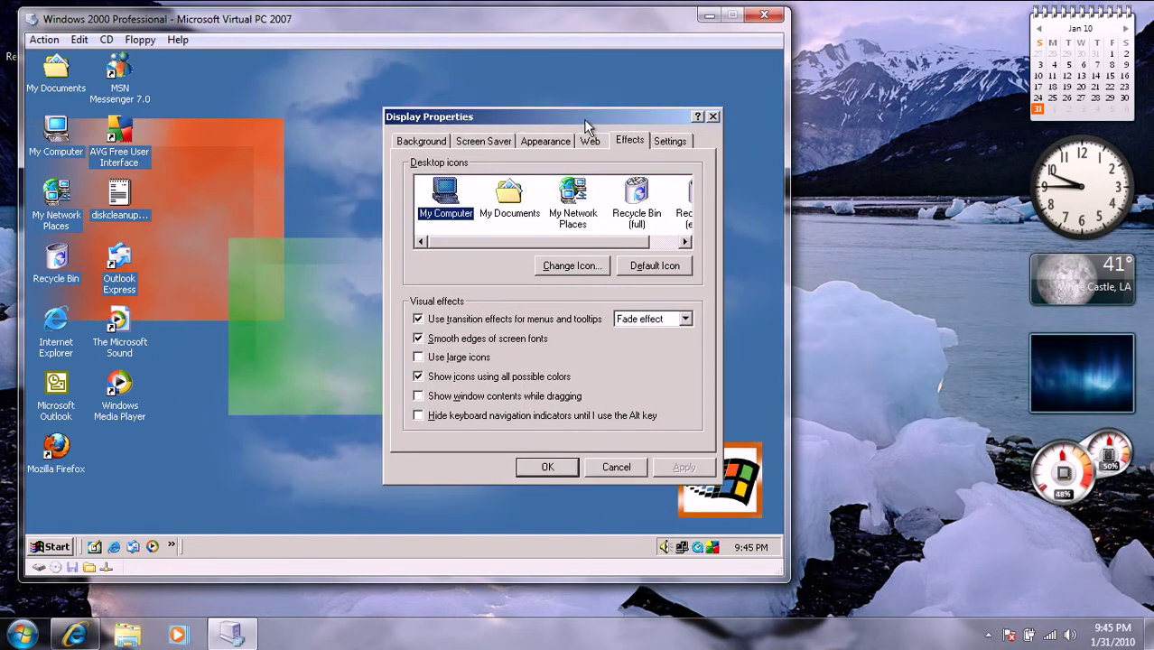
{"action": "left_click", "coordinate": [518, 399]}
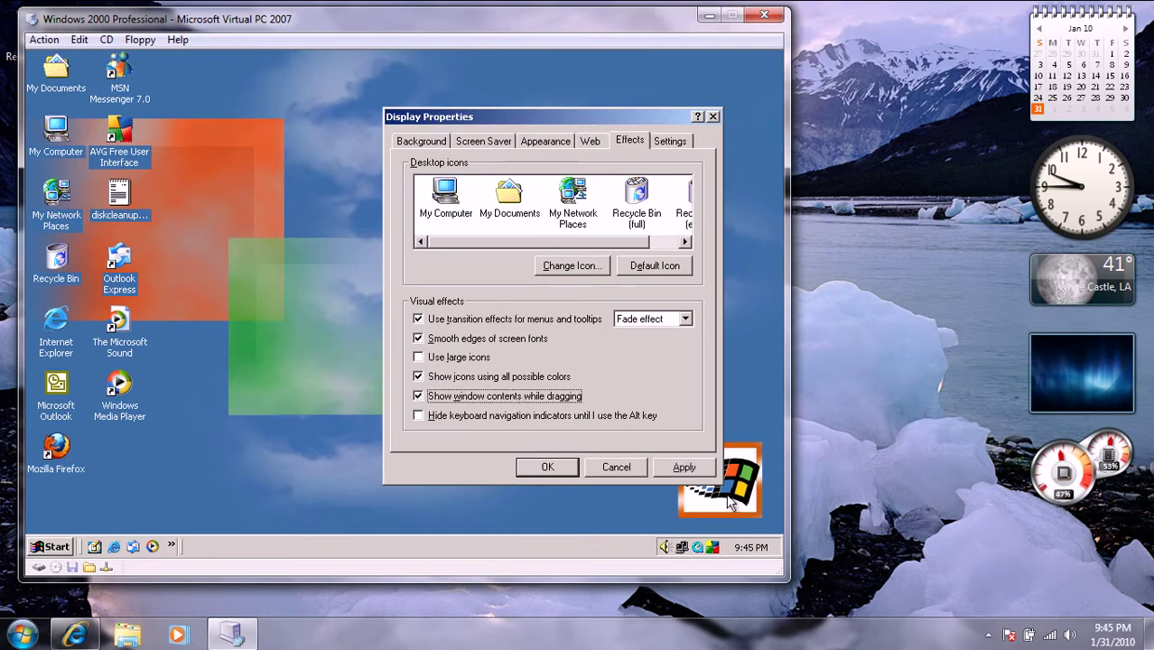
{"action": "left_click", "coordinate": [700, 475]}
Step: Enable 'Hide keyboard navigation indicators', apply, and close Display Properties with OK
{"action": "mouse_move", "coordinate": [539, 122]}
{"action": "left_mouse_down"}
{"action": "mouse_move", "coordinate": [374, 163]}
{"action": "mouse_move", "coordinate": [620, 148]}
{"action": "mouse_move", "coordinate": [335, 175]}
{"action": "mouse_move", "coordinate": [539, 218]}
{"action": "mouse_move", "coordinate": [584, 125]}
{"action": "mouse_move", "coordinate": [545, 137]}
{"action": "left_mouse_up"}
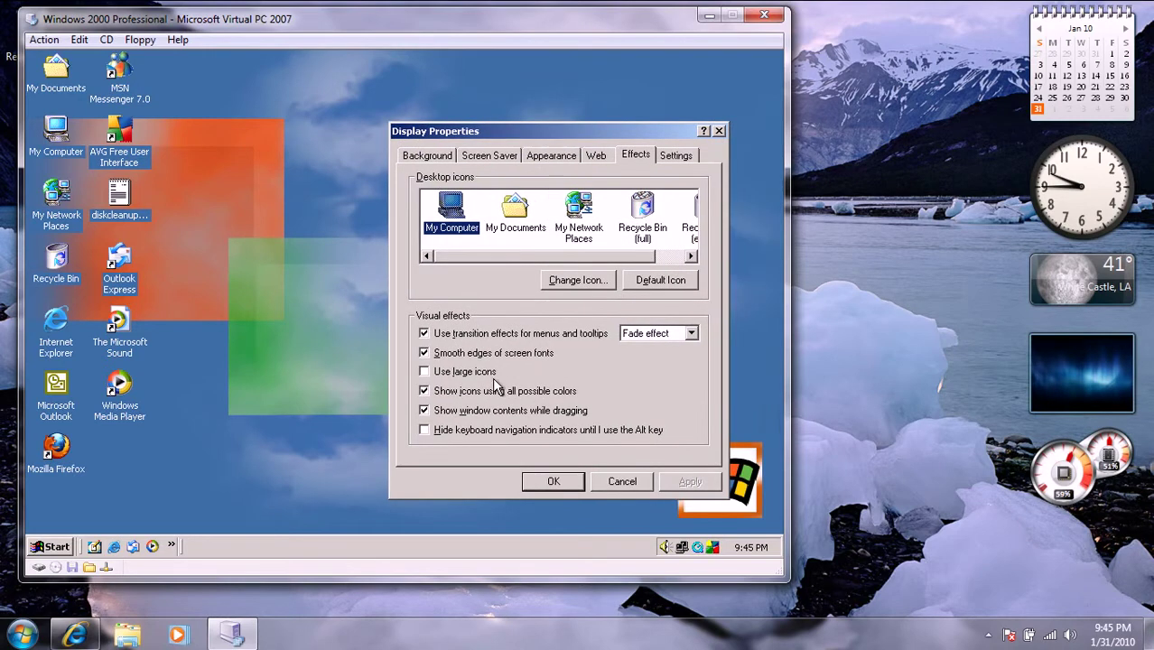
{"action": "left_click", "coordinate": [489, 430]}
{"action": "left_click", "coordinate": [686, 482]}
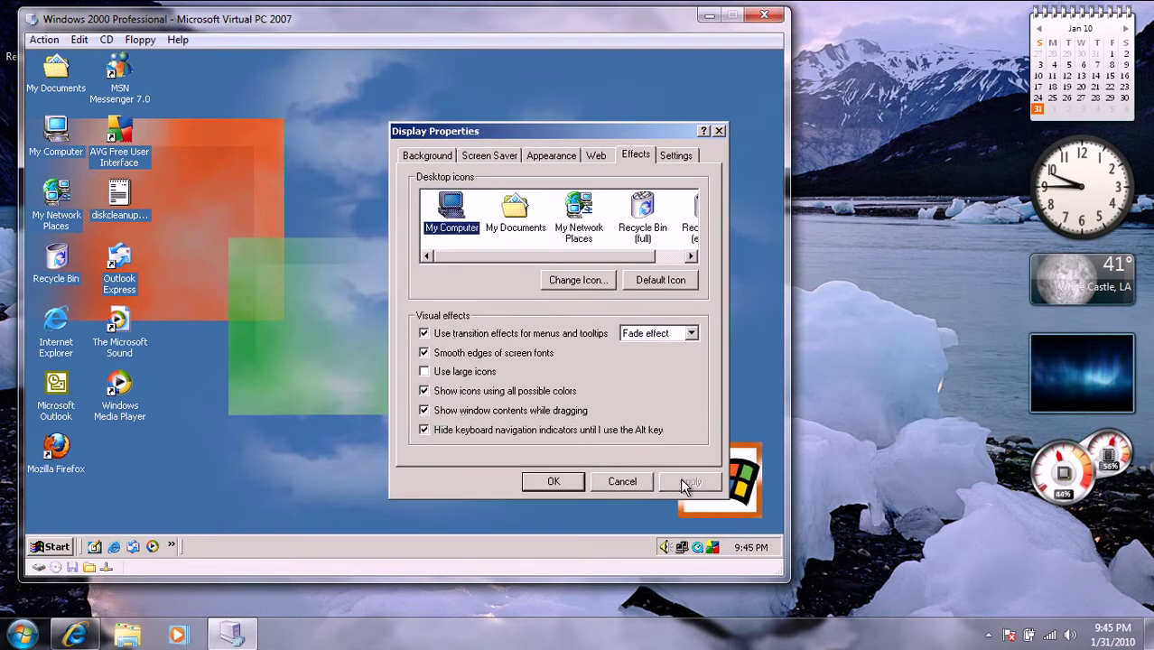
{"action": "left_click", "coordinate": [566, 479]}
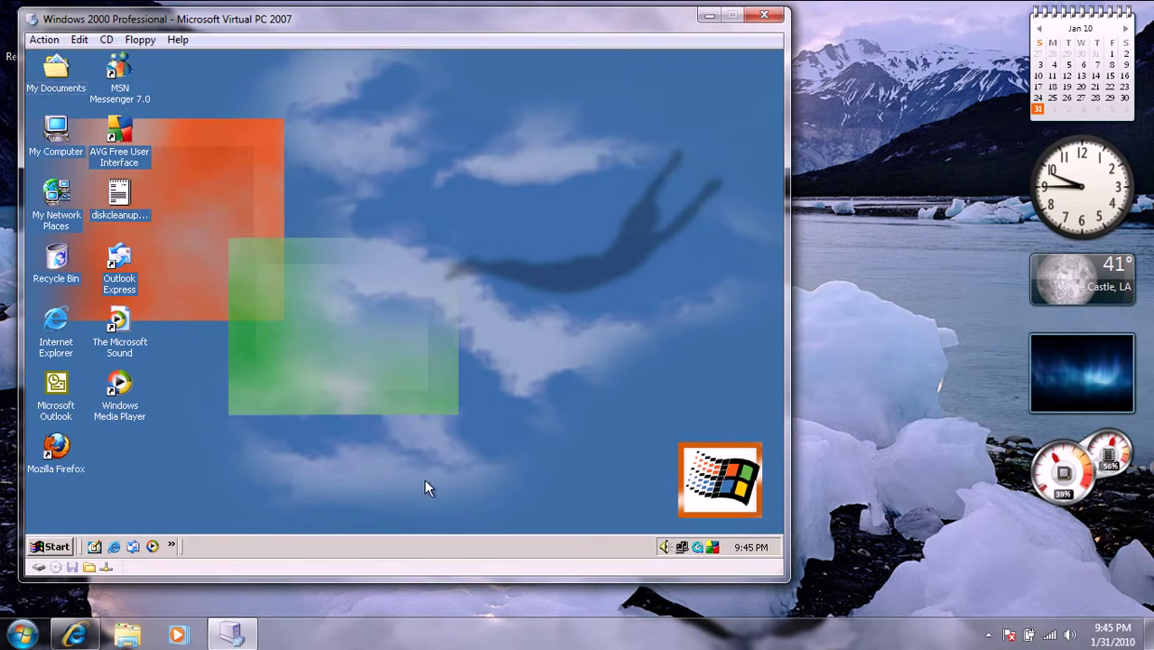
{"action": "left_click", "coordinate": [56, 545]}
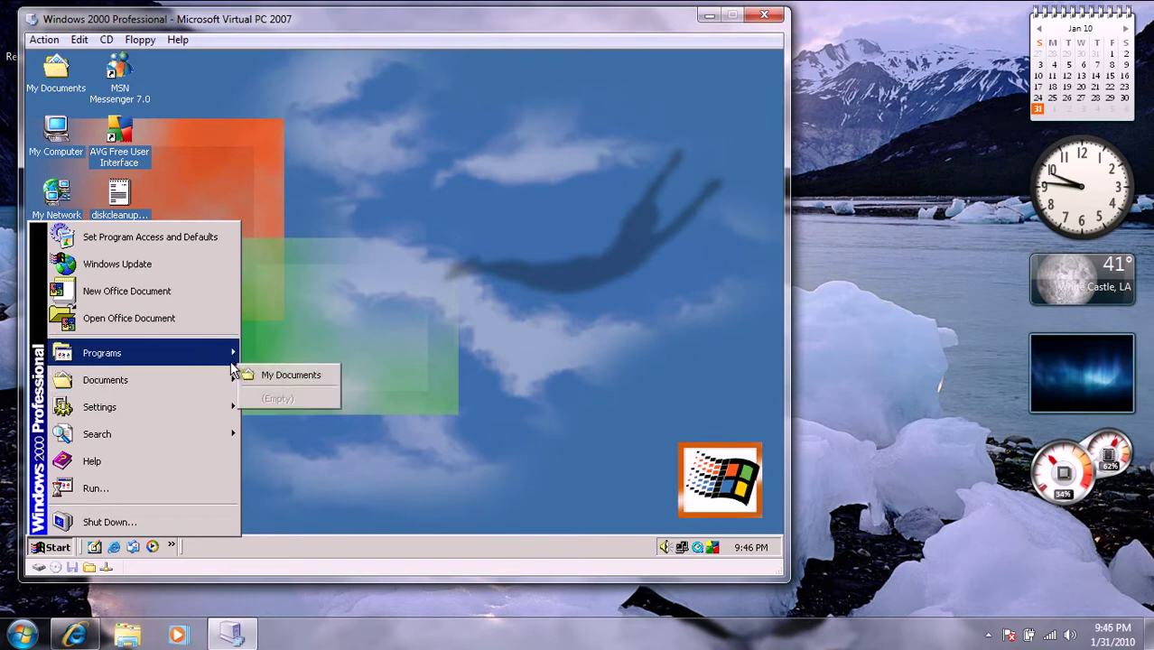
Step: Open Automatic Updates from Control Panel and keep it Automatic, every day at 3:00 PM
{"action": "mouse_move", "coordinate": [206, 408]}
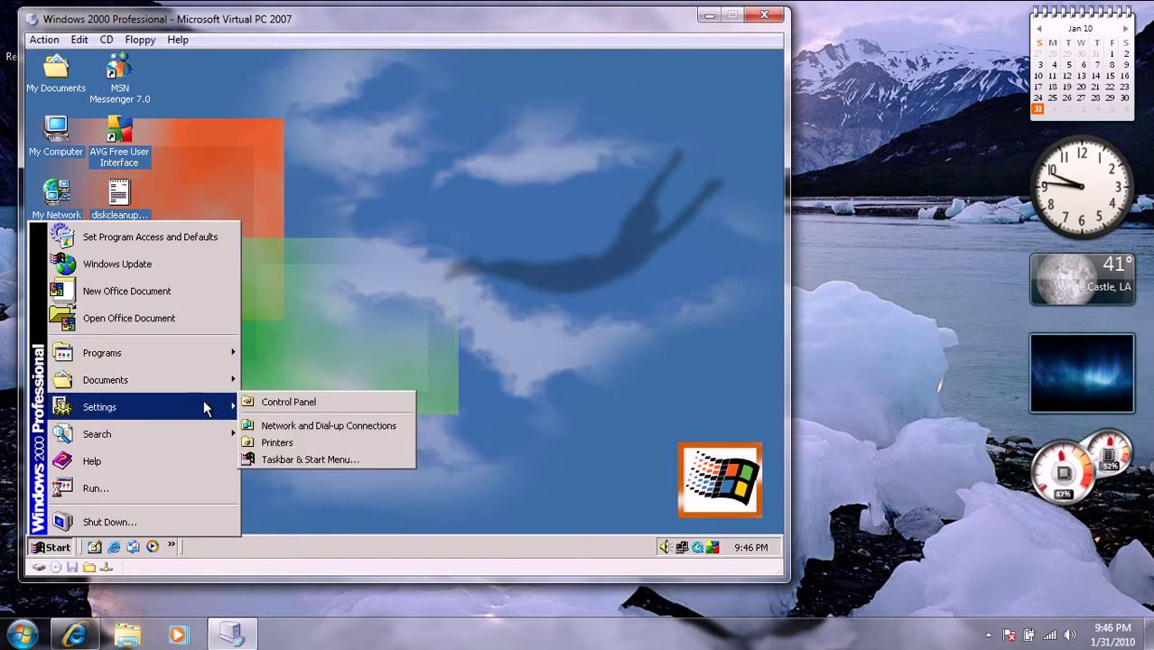
{"action": "left_click", "coordinate": [250, 403]}
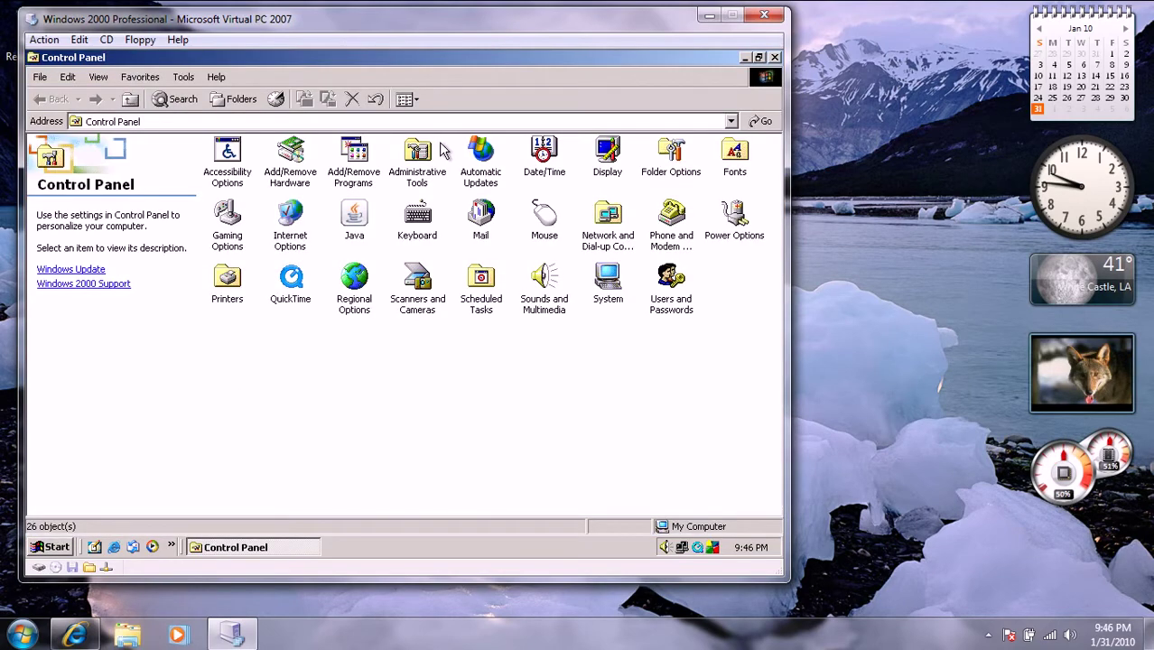
{"action": "left_click", "coordinate": [483, 175]}
{"action": "double_click", "coordinate": [483, 175]}
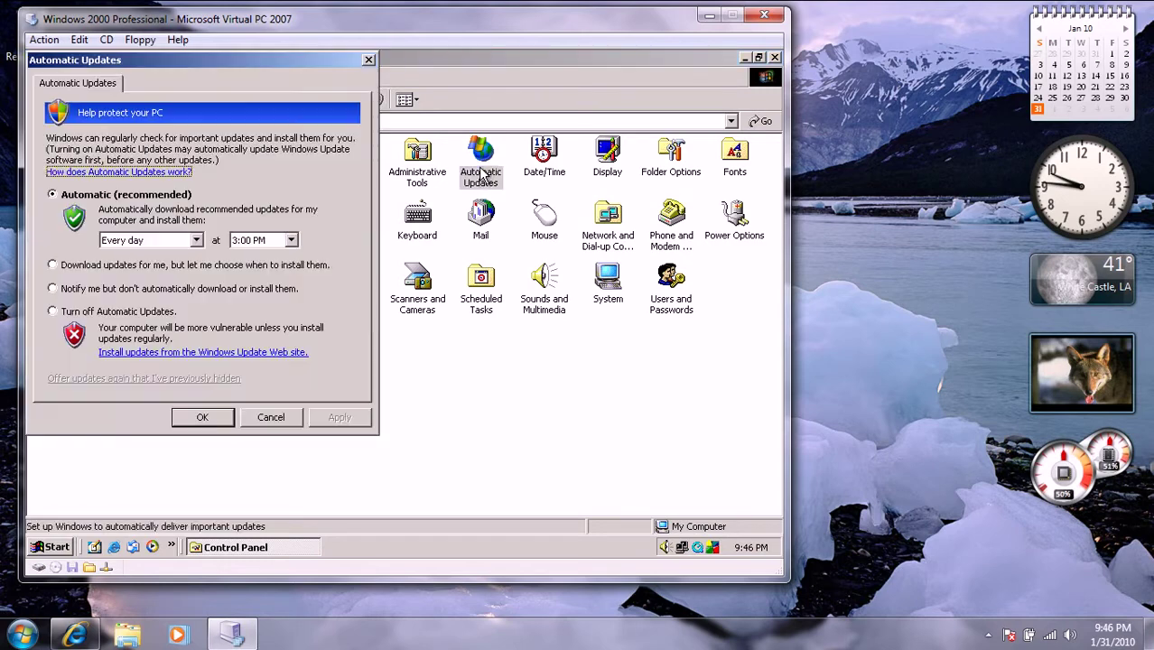
{"action": "left_click", "coordinate": [226, 417]}
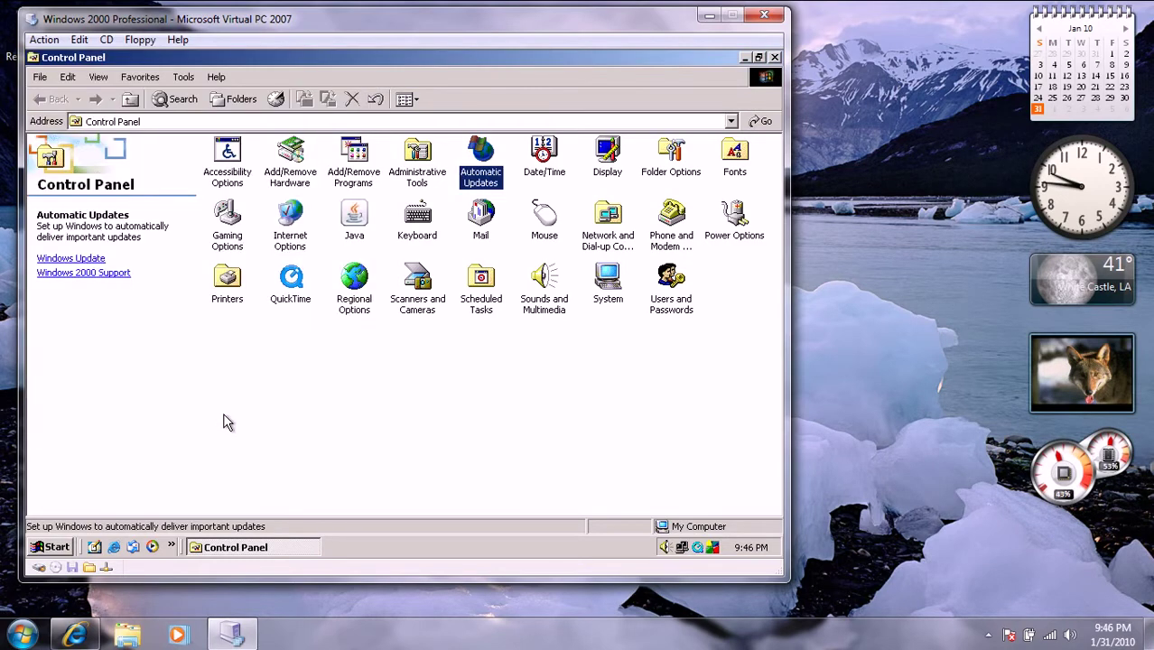
{"action": "double_click", "coordinate": [467, 184]}
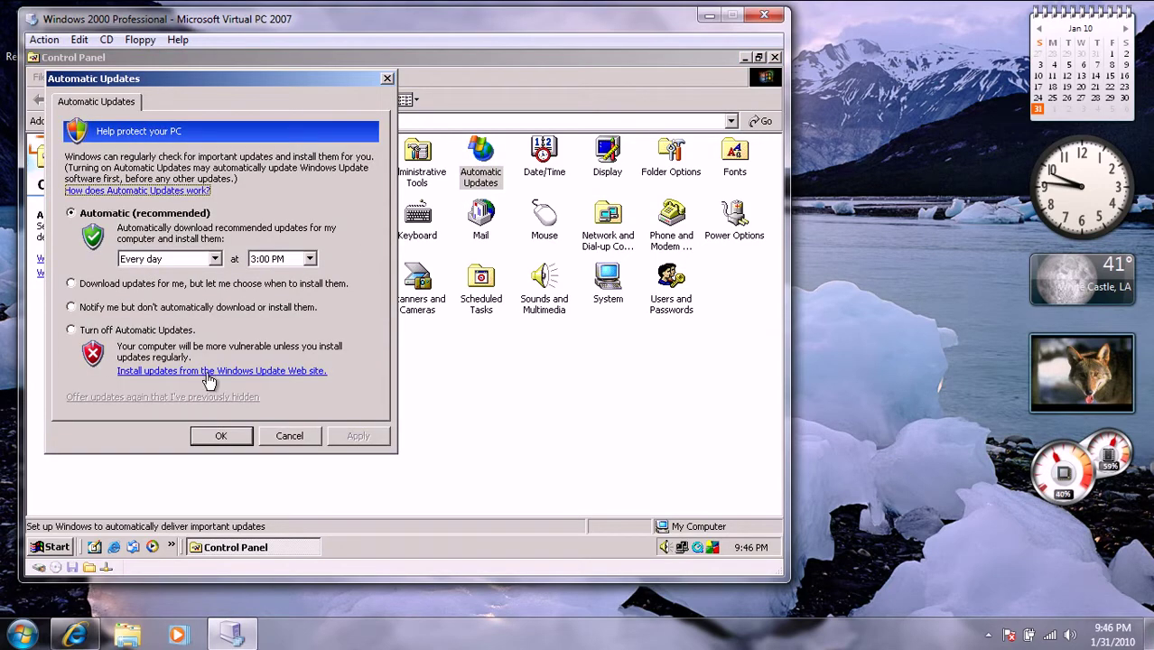
{"action": "left_click", "coordinate": [231, 439]}
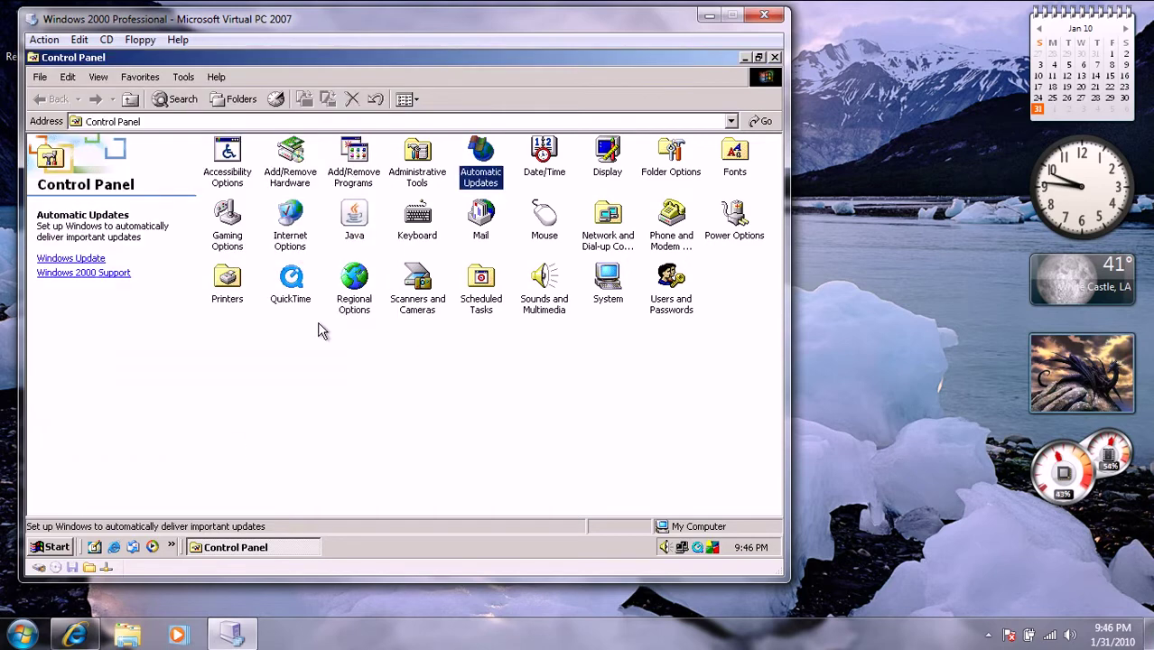
Step: Close the Control Panel window and open the Start menu to browse programs
{"action": "left_click", "coordinate": [774, 58]}
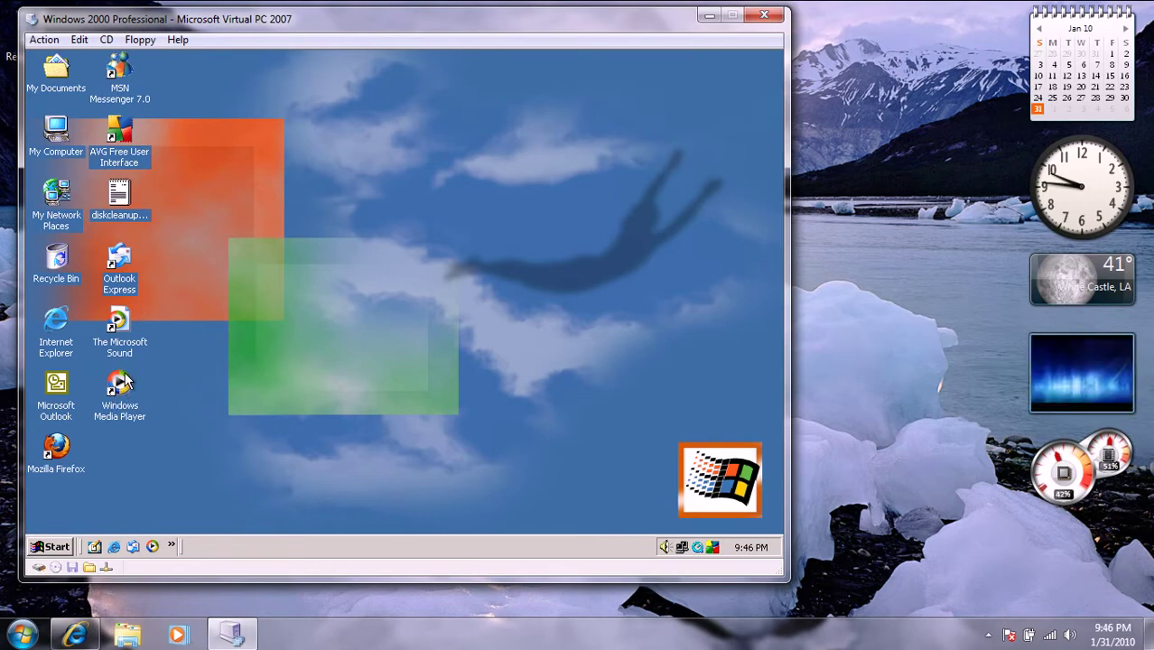
{"action": "left_click", "coordinate": [55, 547]}
Step: Expand the full Programs list and browse Accessories > System Tools
{"action": "mouse_move", "coordinate": [133, 348]}
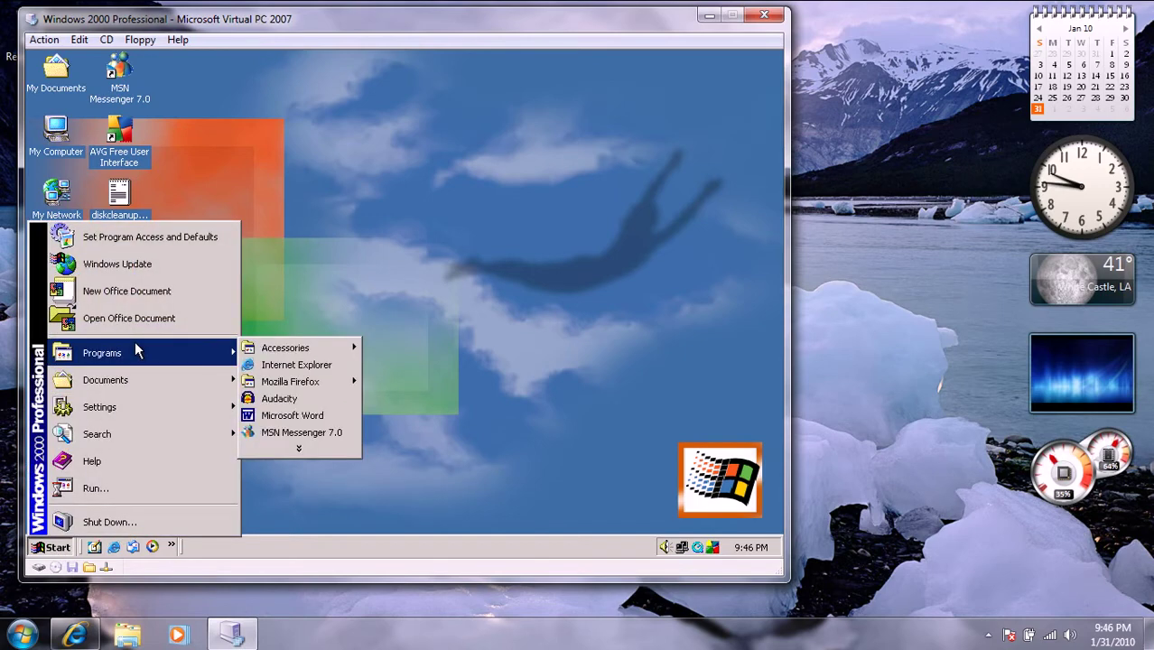
{"action": "mouse_move", "coordinate": [282, 456]}
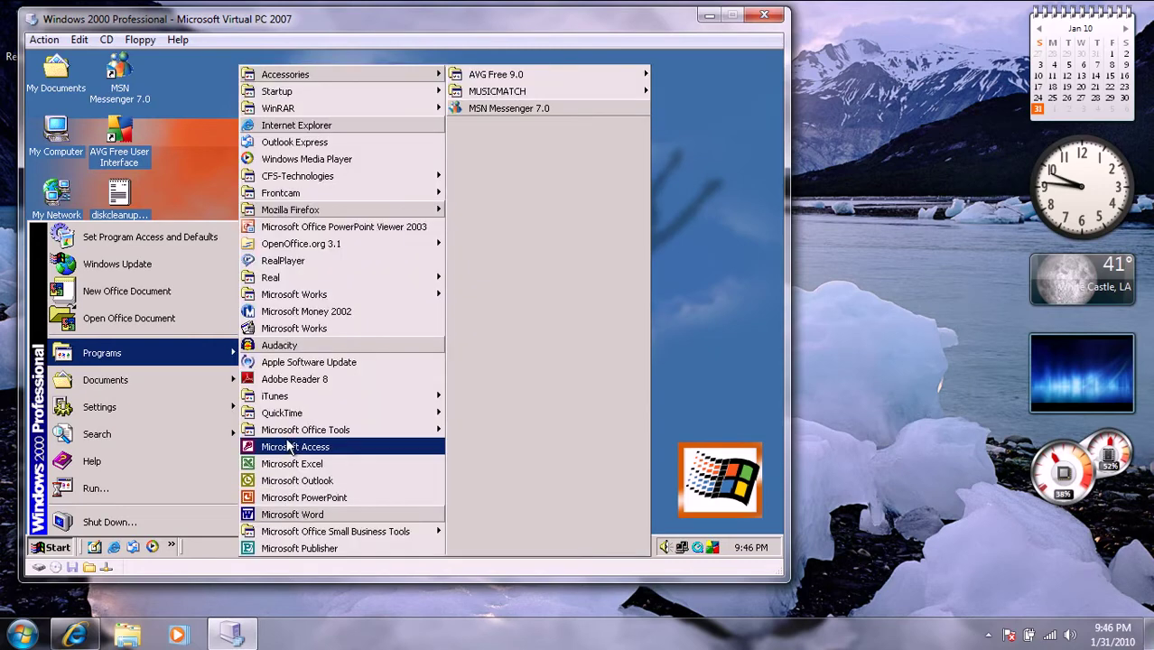
{"action": "mouse_move", "coordinate": [400, 81]}
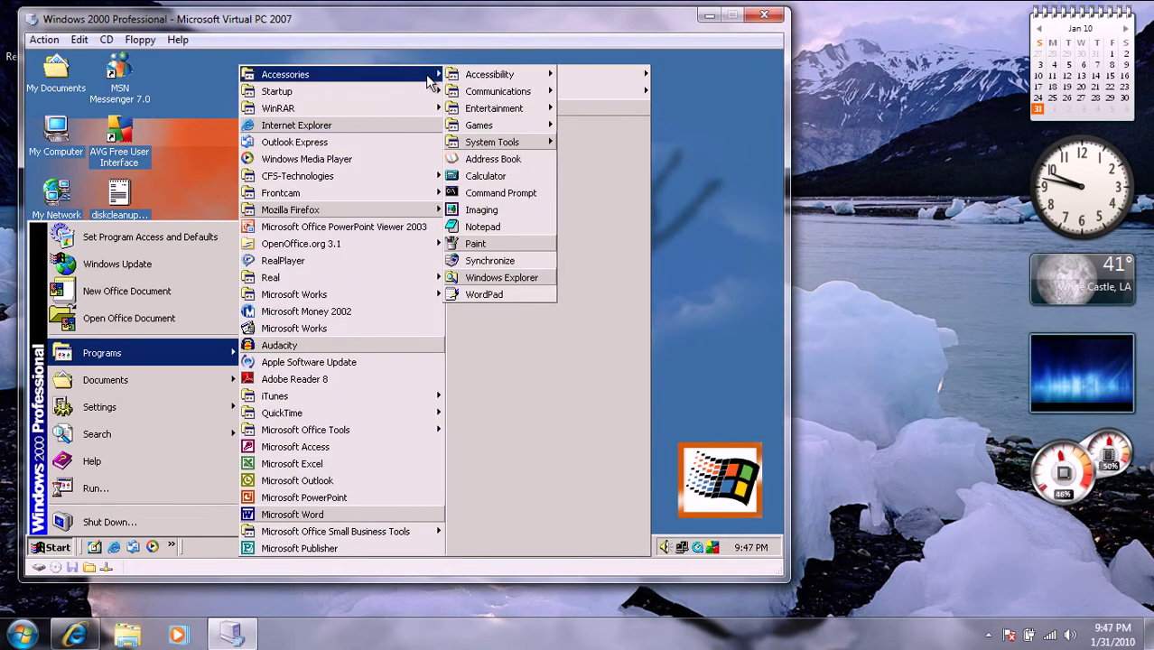
{"action": "mouse_move", "coordinate": [492, 144]}
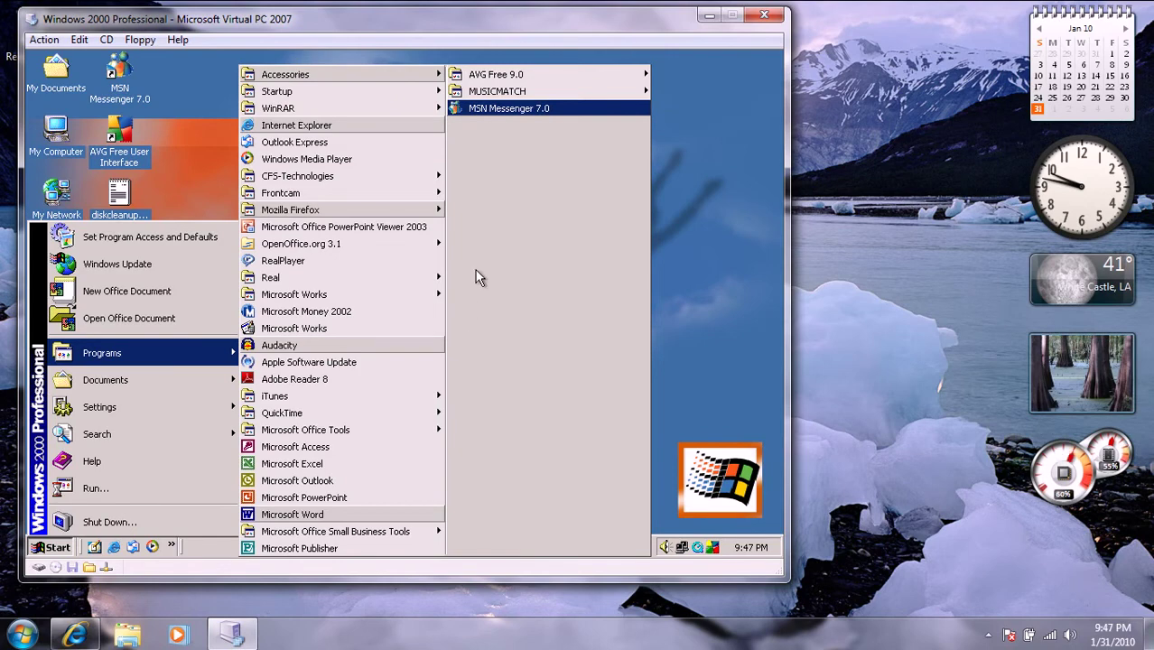
Step: Choose Uninstall QuickTime from the QuickTime entry in the Programs list
{"action": "mouse_move", "coordinate": [391, 294]}
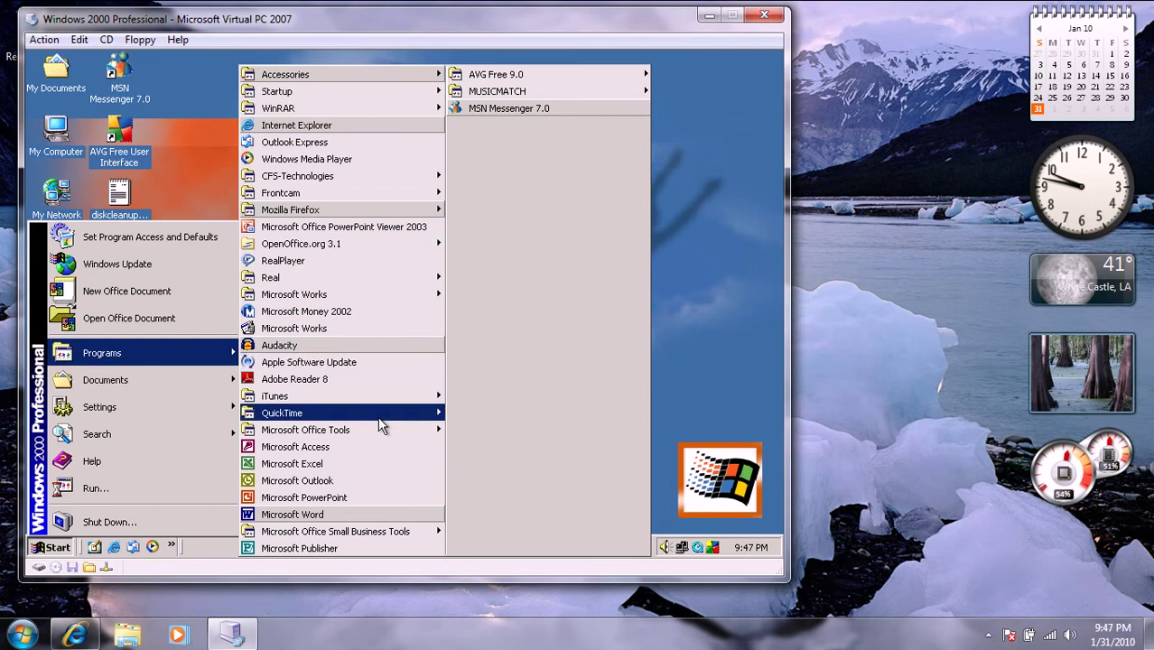
{"action": "mouse_move", "coordinate": [379, 420]}
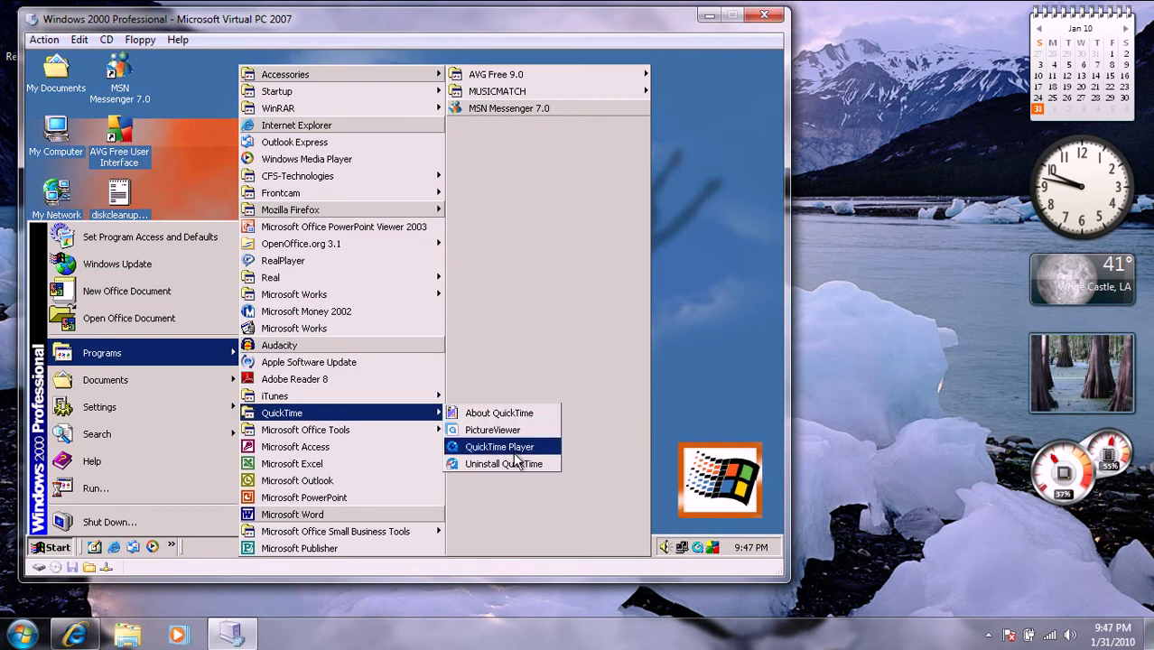
{"action": "left_click", "coordinate": [562, 460]}
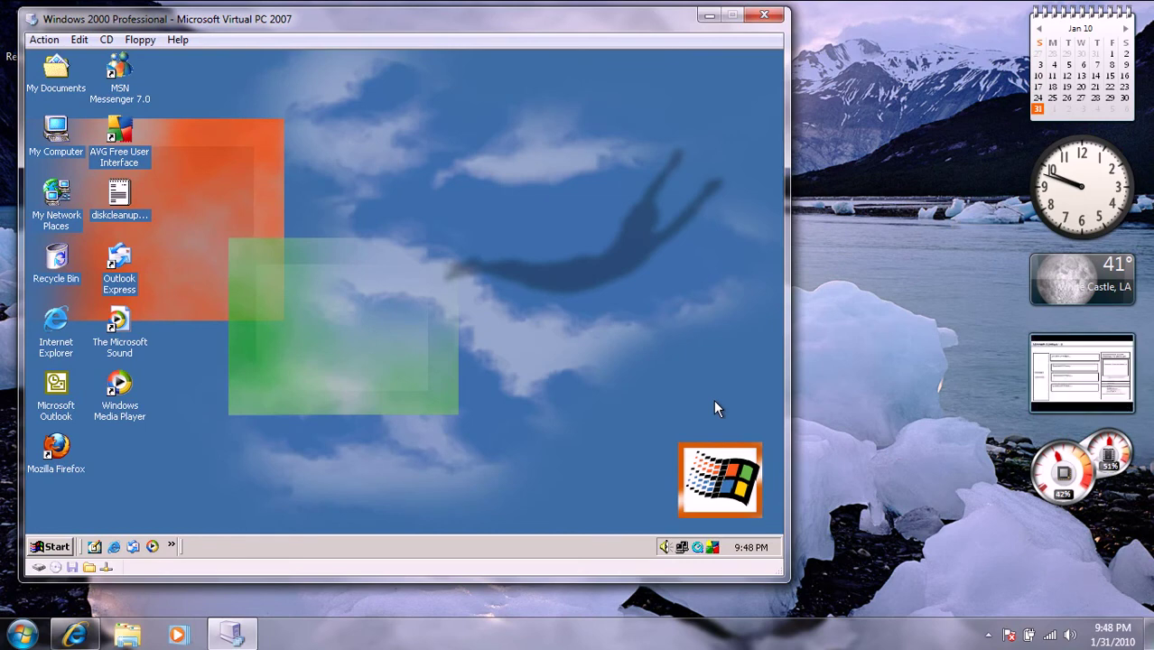